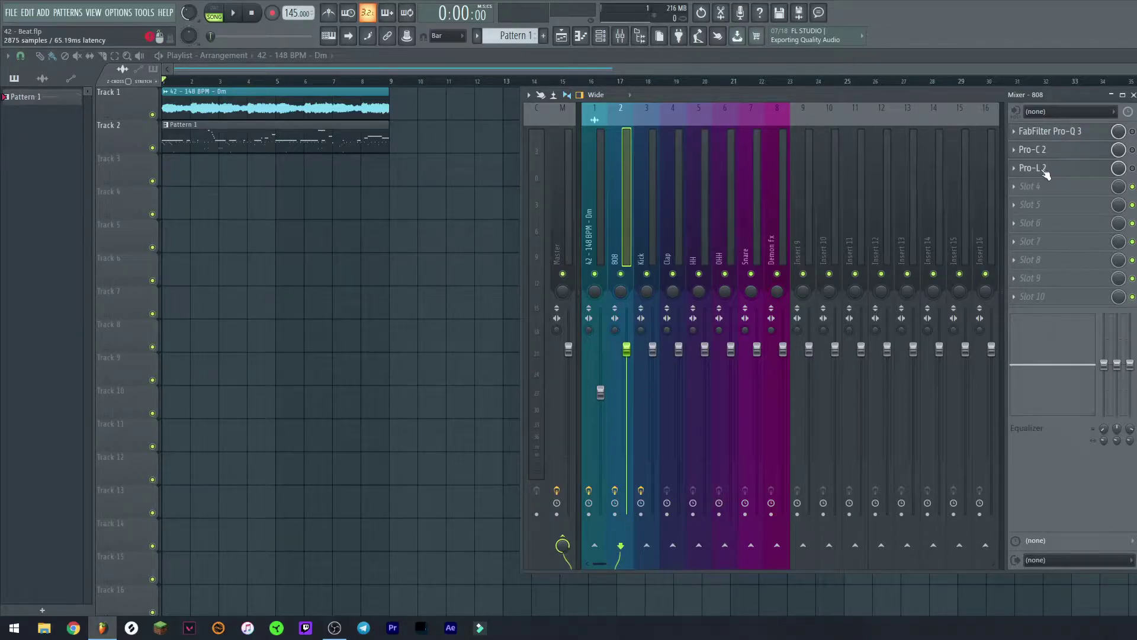
# Review the Kick, 808 and melody mixer tracks, and play the beat to hear the unmixed low end
pyautogui.click(643, 254)
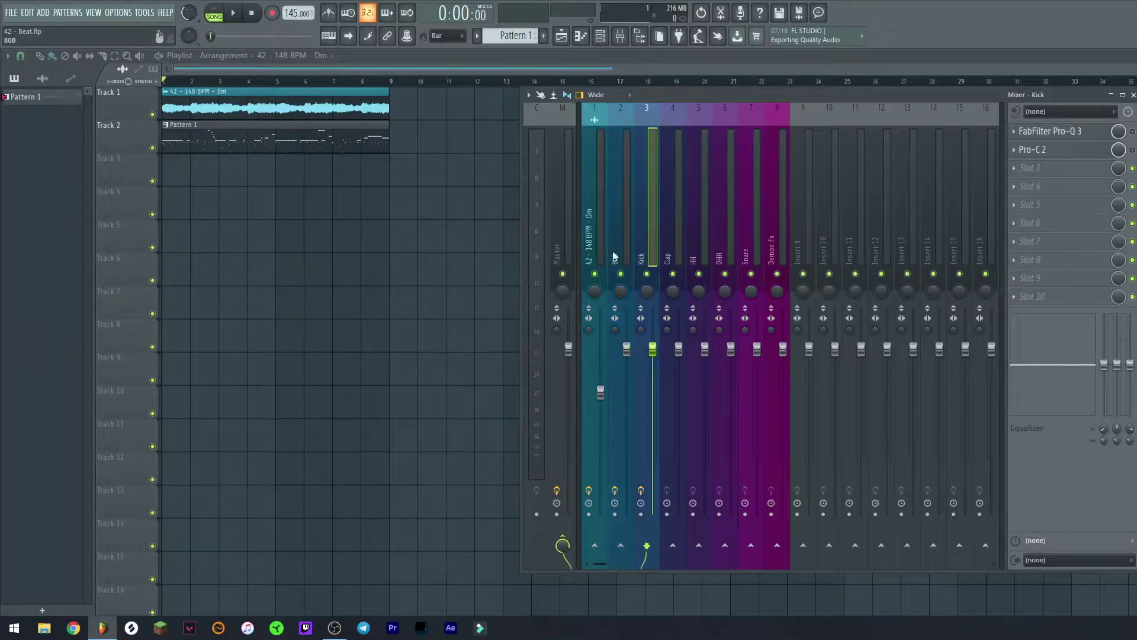
pyautogui.click(618, 258)
pyautogui.click(644, 247)
pyautogui.press('Left')
pyautogui.press('Left')
pyautogui.press('space')
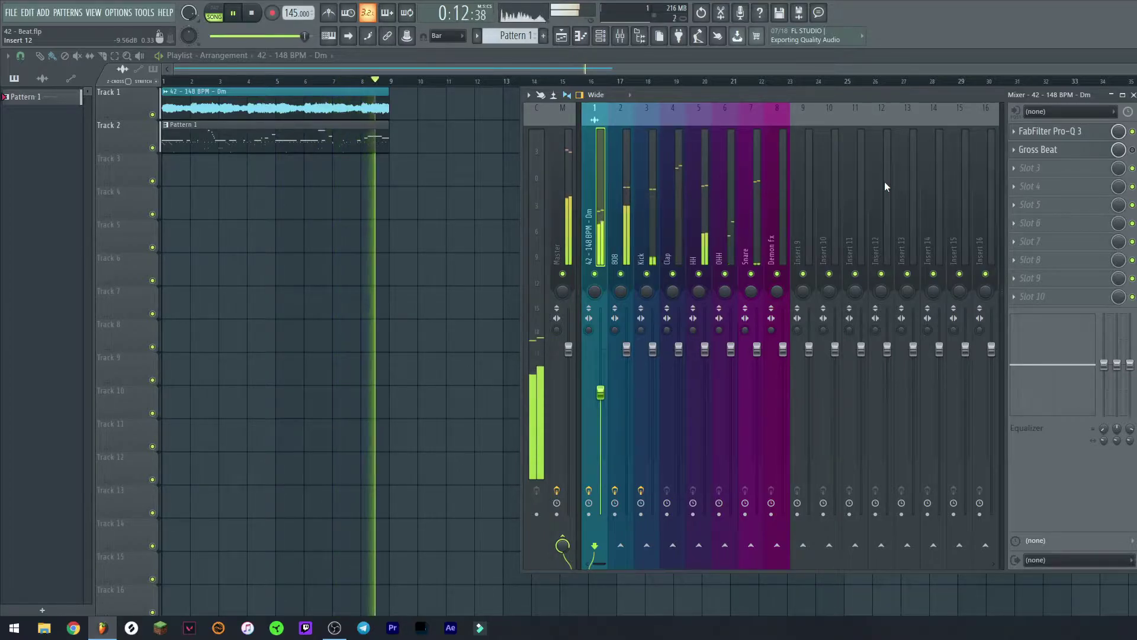
pyautogui.press('space')
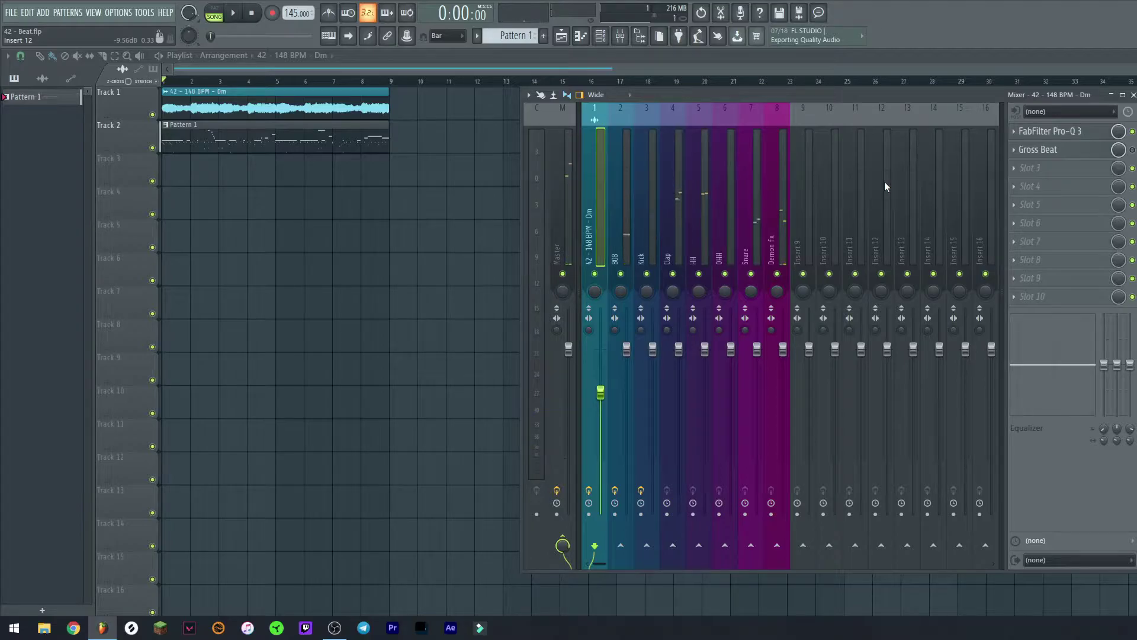
# Play the beat with the effects on the 808 and Kick mixer tracks switched on for comparison
pyautogui.click(613, 244)
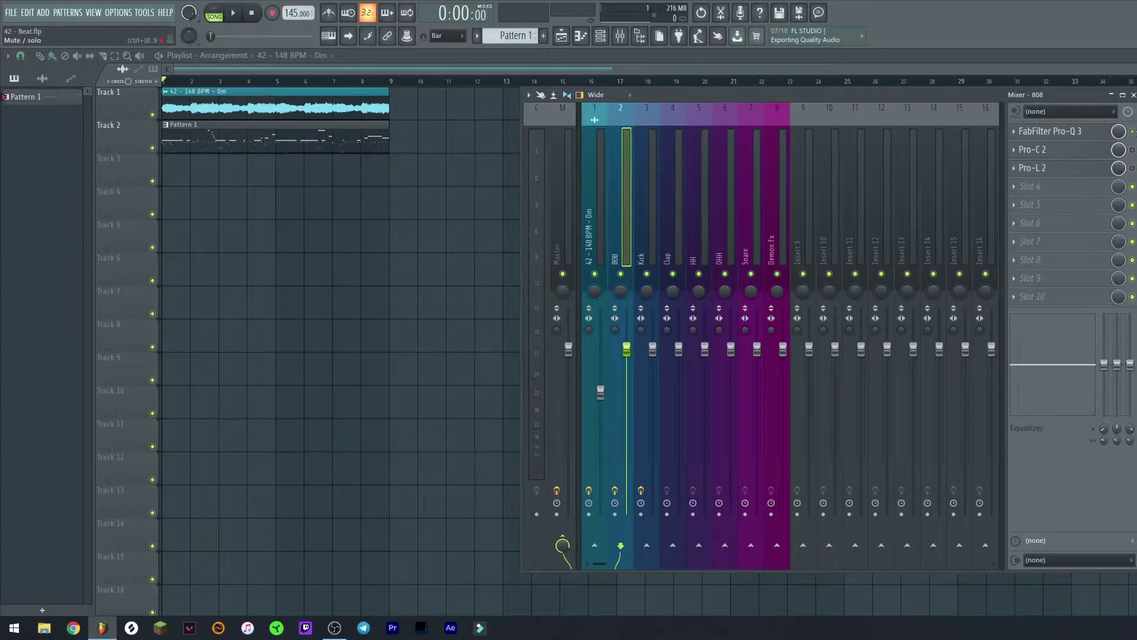
pyautogui.click(643, 243)
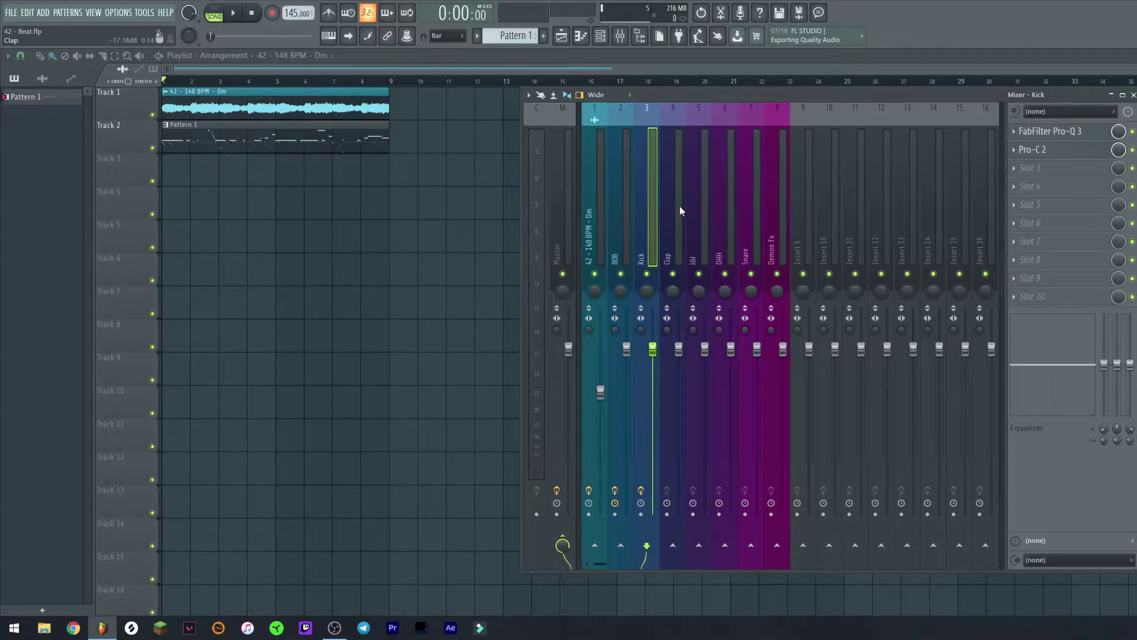
pyautogui.click(614, 252)
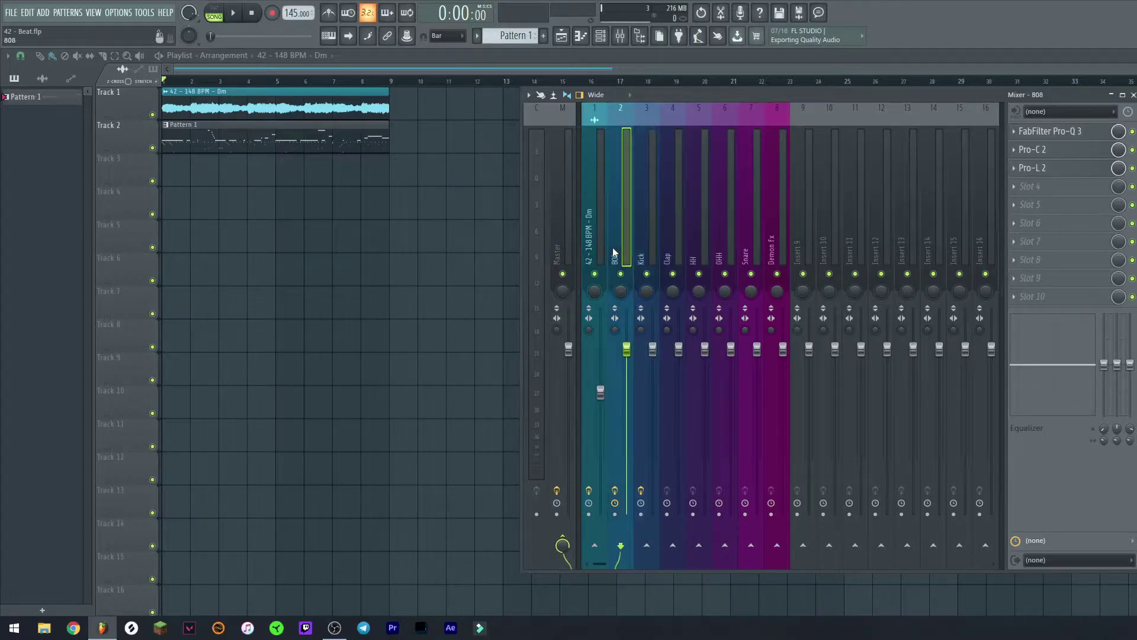
pyautogui.press('space')
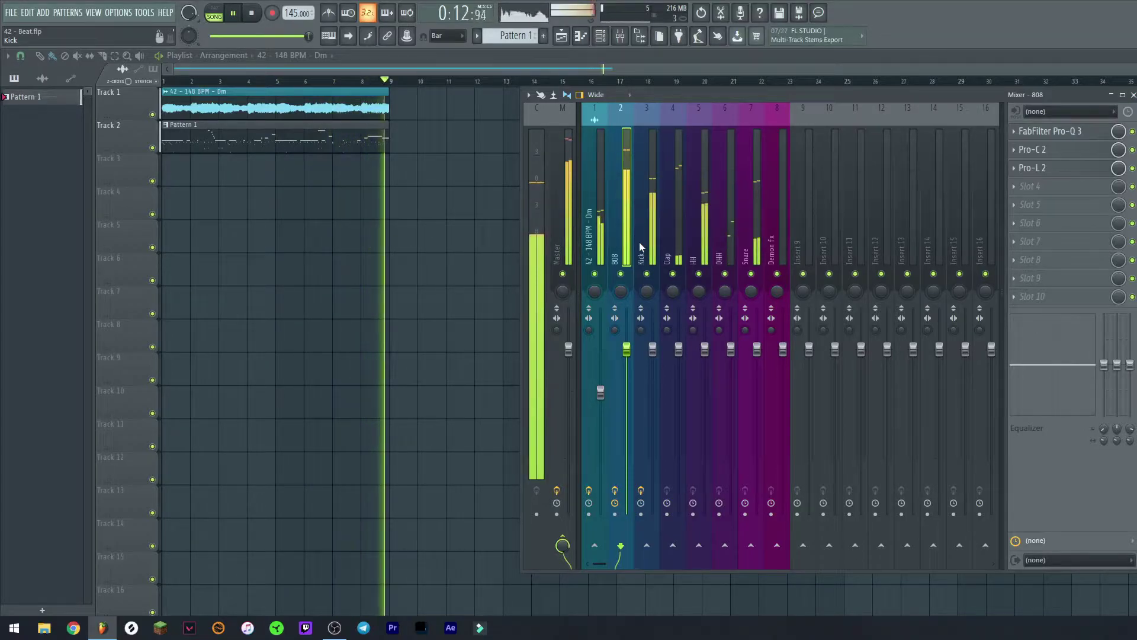
pyautogui.press('space')
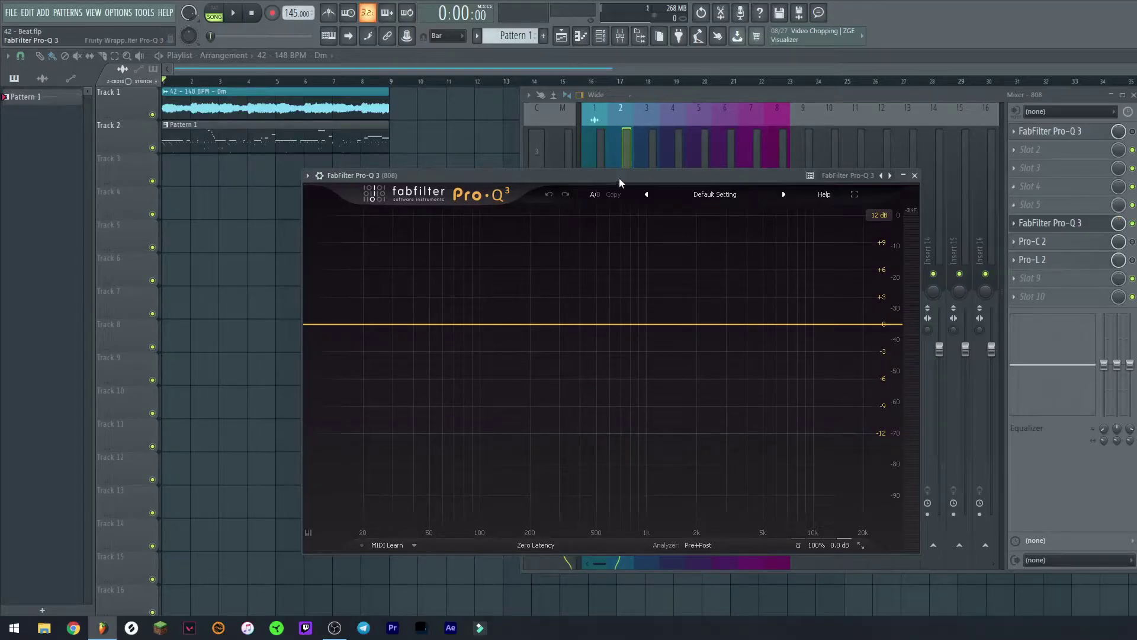
# Add a brickwall low cut at 20 Hz to the 808's new Pro-Q 3 equalizer
pyautogui.moveTo(597, 179); pyautogui.dragTo(574, 184)
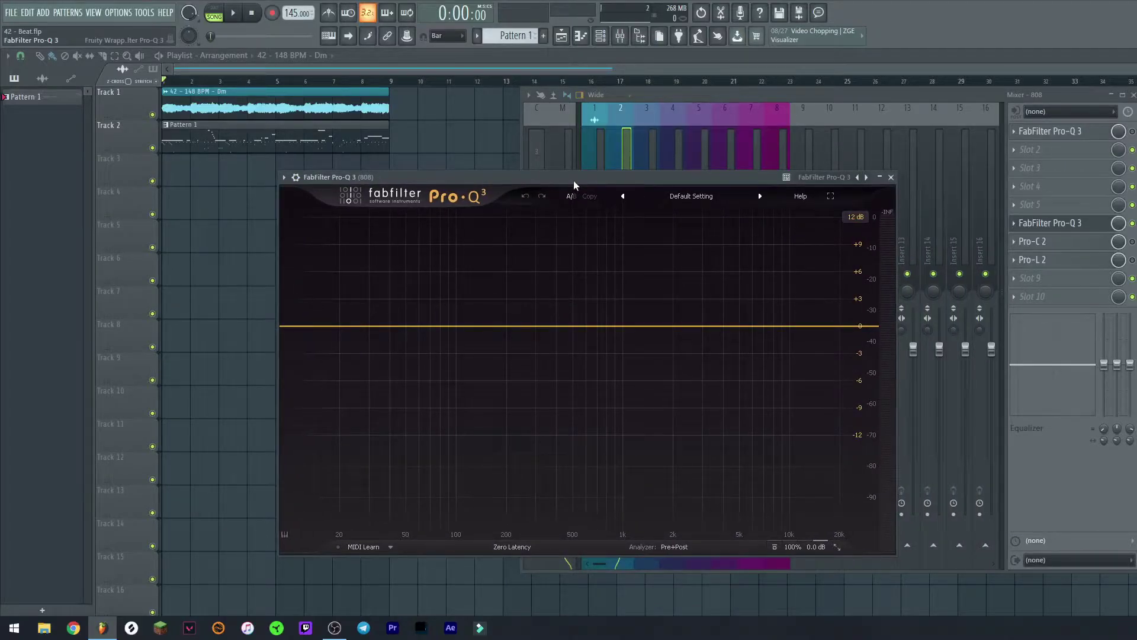
pyautogui.moveTo(573, 180); pyautogui.dragTo(507, 192)
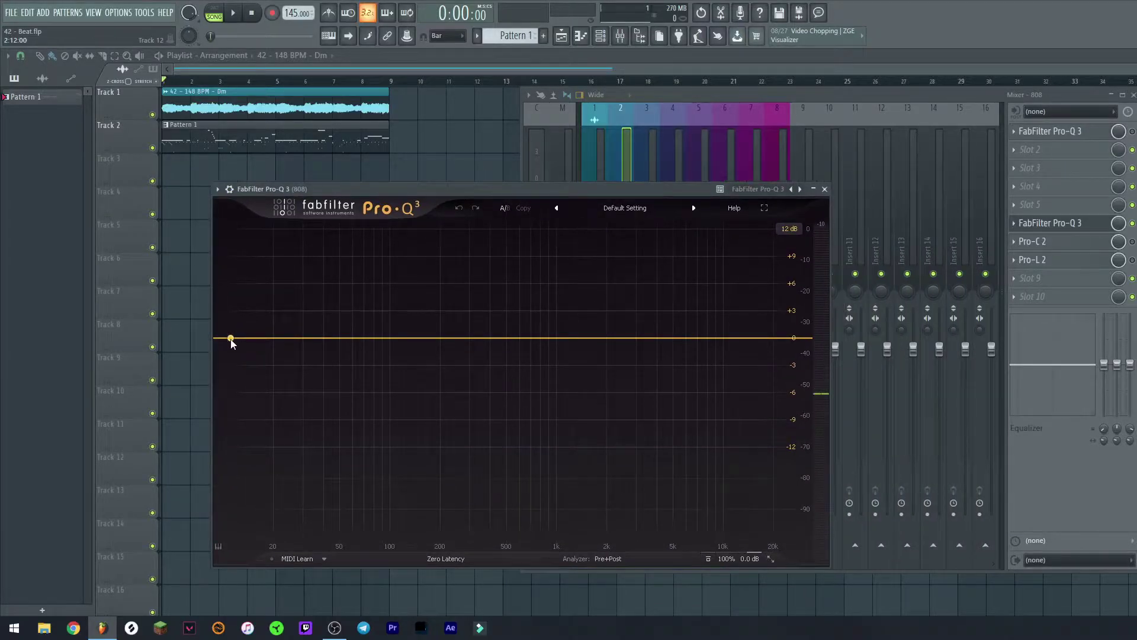
pyautogui.click(231, 337)
pyautogui.click(251, 320)
pyautogui.click(283, 449)
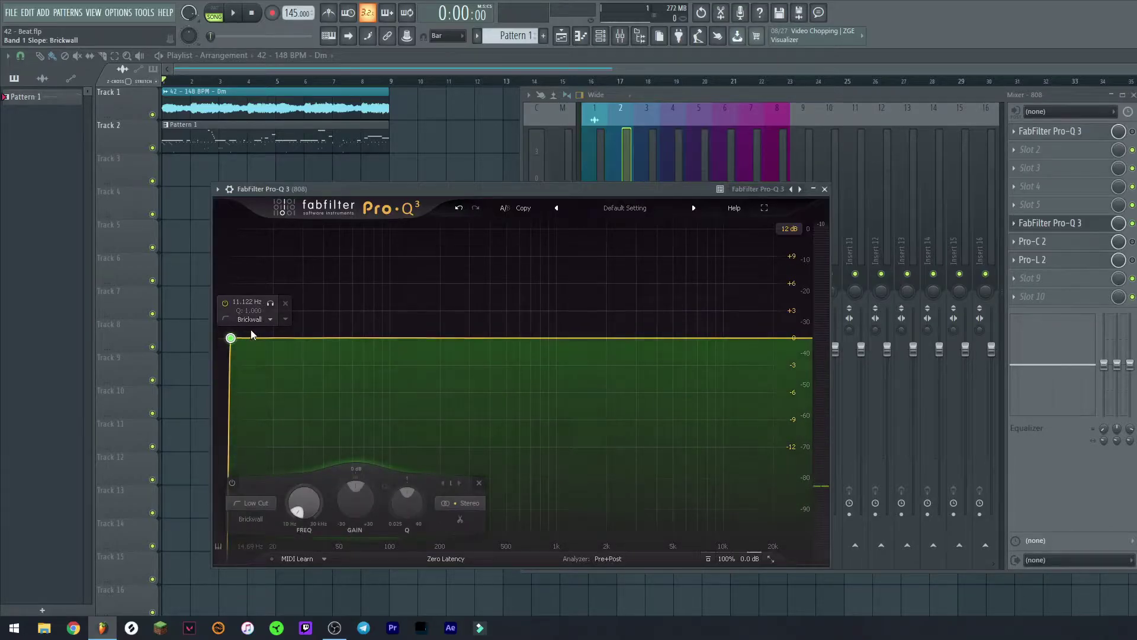
pyautogui.doubleClick(249, 302)
pyautogui.write('20')
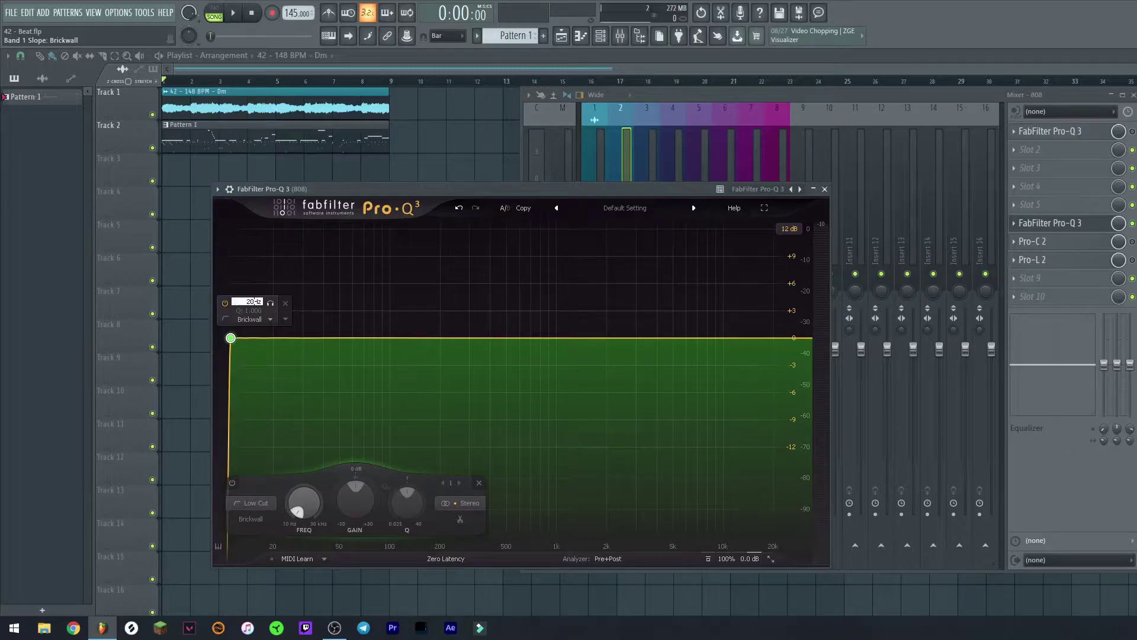
pyautogui.press('Return')
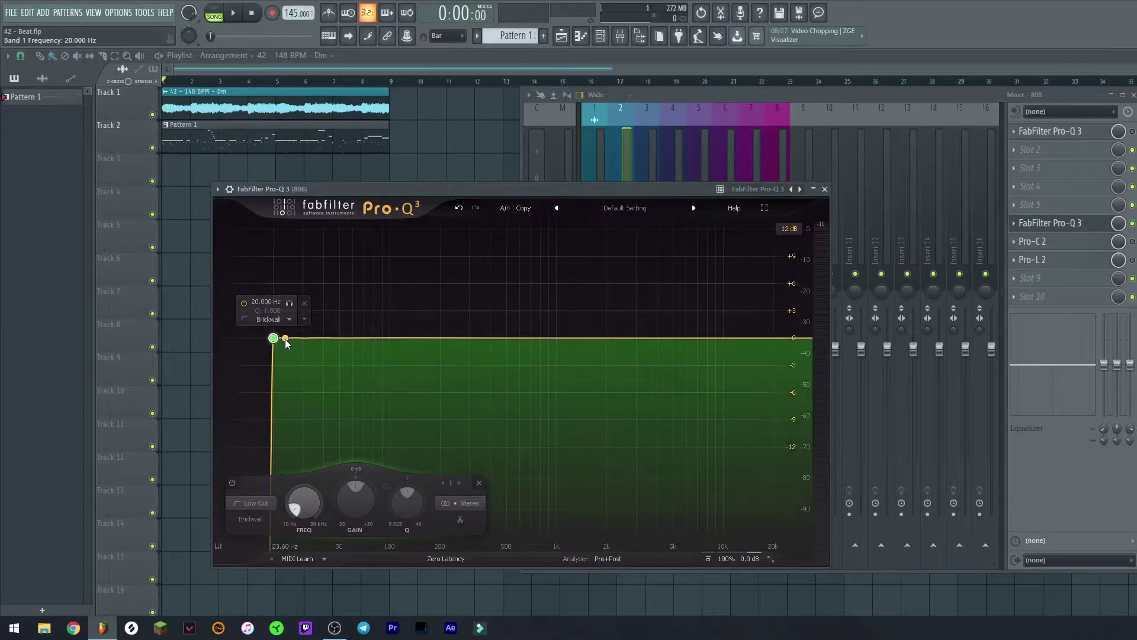
# Add a bell band to the 808's EQ at about 32 Hz with about +1.4 dB gain and a Q of about 3.7
pyautogui.click(309, 338)
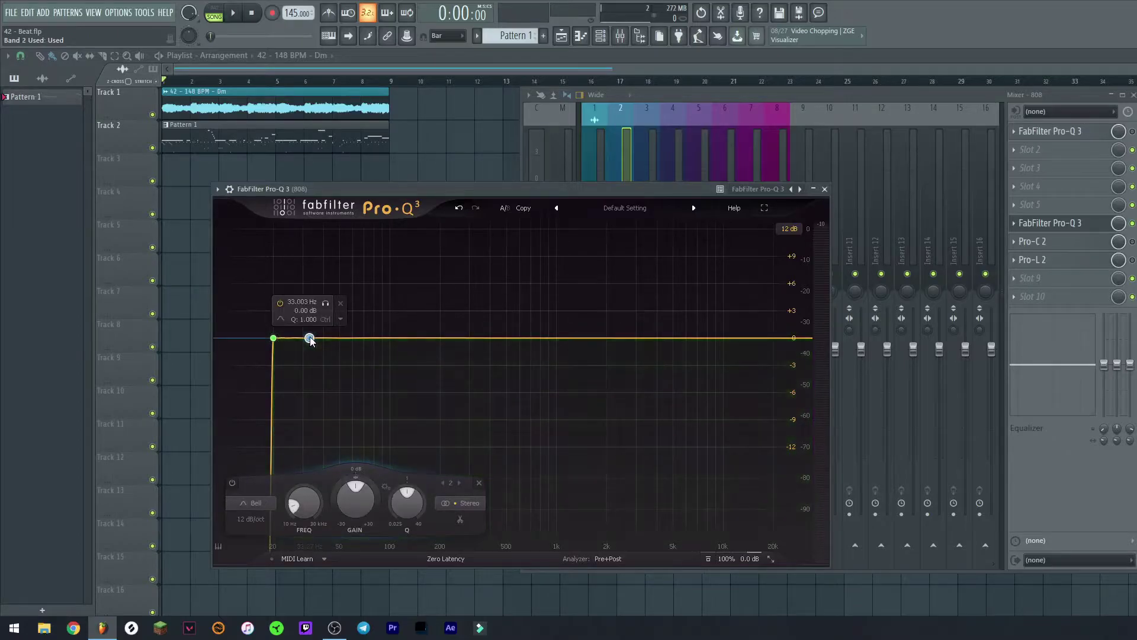
pyautogui.moveTo(310, 339); pyautogui.dragTo(309, 309)
pyautogui.scroll(5, 309, 312)
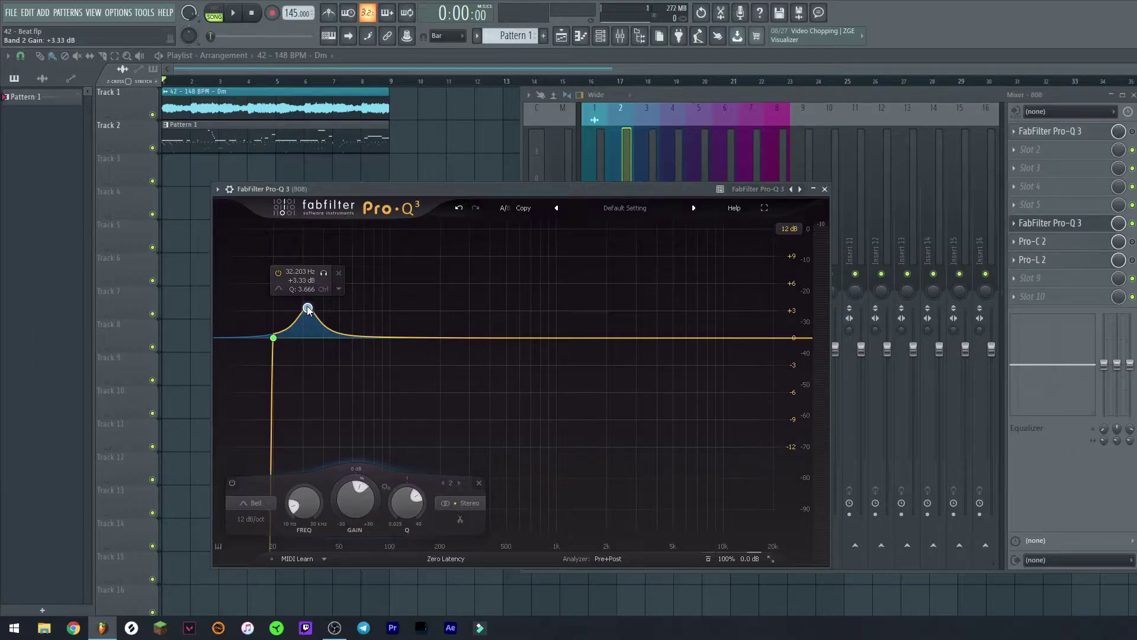
pyautogui.moveTo(308, 312); pyautogui.dragTo(308, 326)
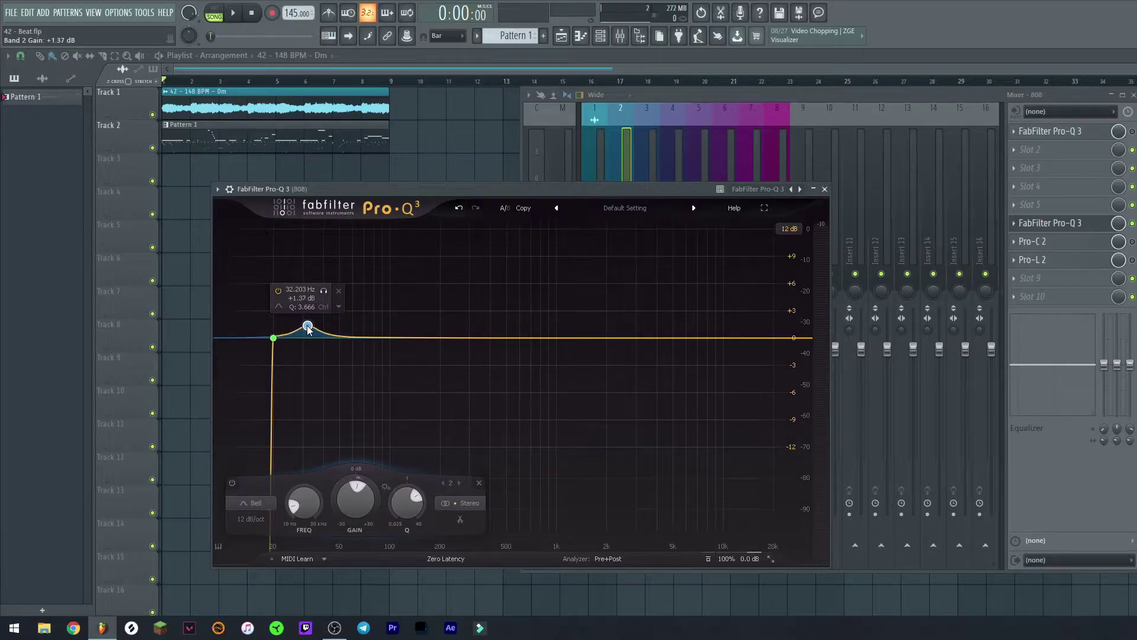
# Mute the mixer tracks from Kick through Demon Fx and play only the 808 with the melody
pyautogui.press('space')
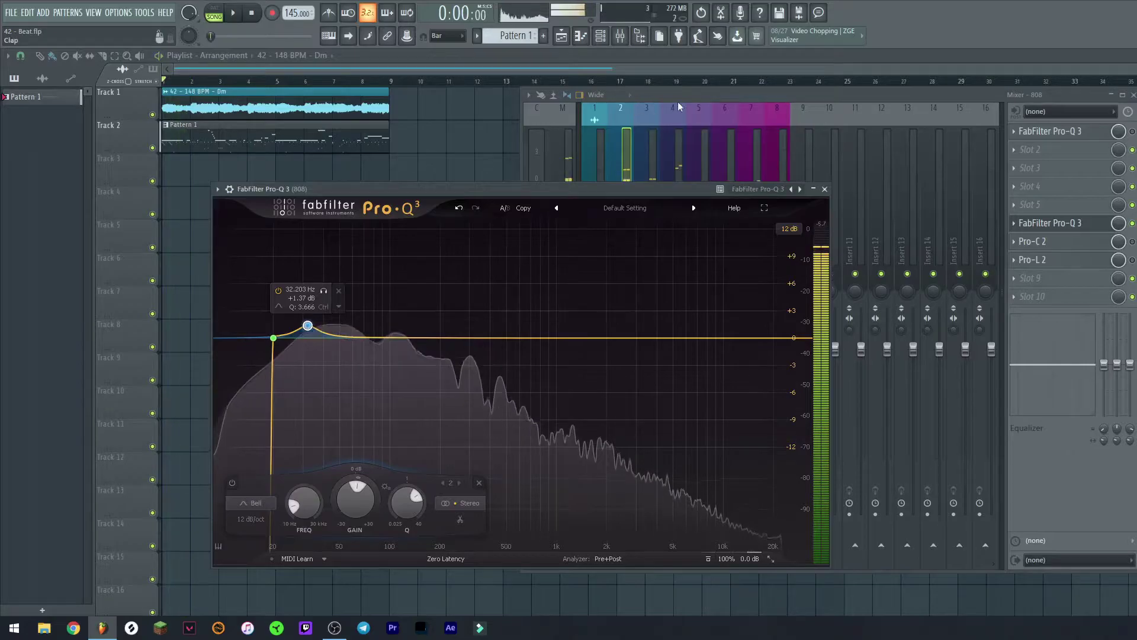
pyautogui.click(677, 102)
pyautogui.press('space')
pyautogui.moveTo(699, 274)
pyautogui.mouseDown()
pyautogui.moveTo(774, 274)
pyautogui.moveTo(652, 279)
pyautogui.mouseUp()
pyautogui.click(603, 256)
pyautogui.click(618, 255)
pyautogui.press('space')
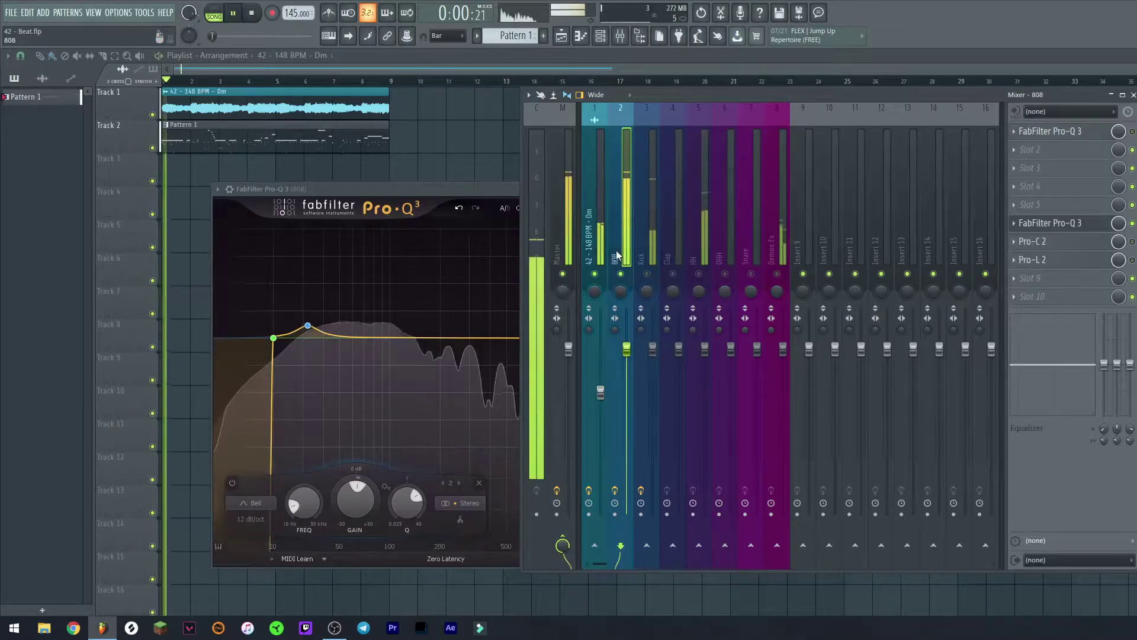
# Reduce the 808's low bell to about +0.13 dB at 33 Hz and lower the melody track's volume fader
pyautogui.click(400, 189)
pyautogui.moveTo(308, 325); pyautogui.dragTo(311, 338)
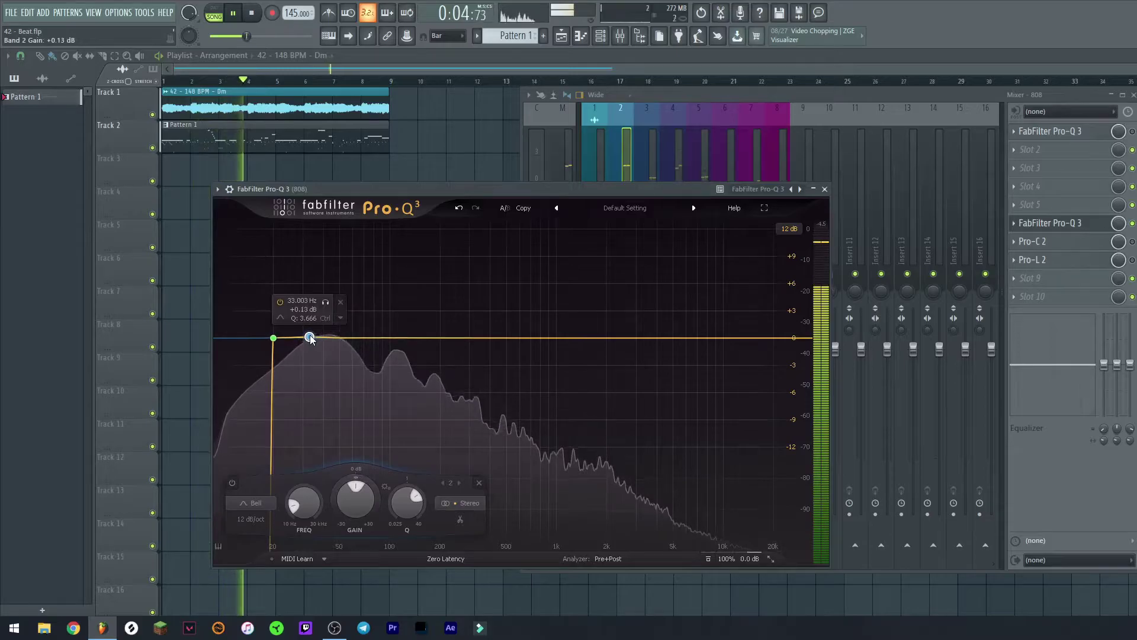
pyautogui.click(677, 99)
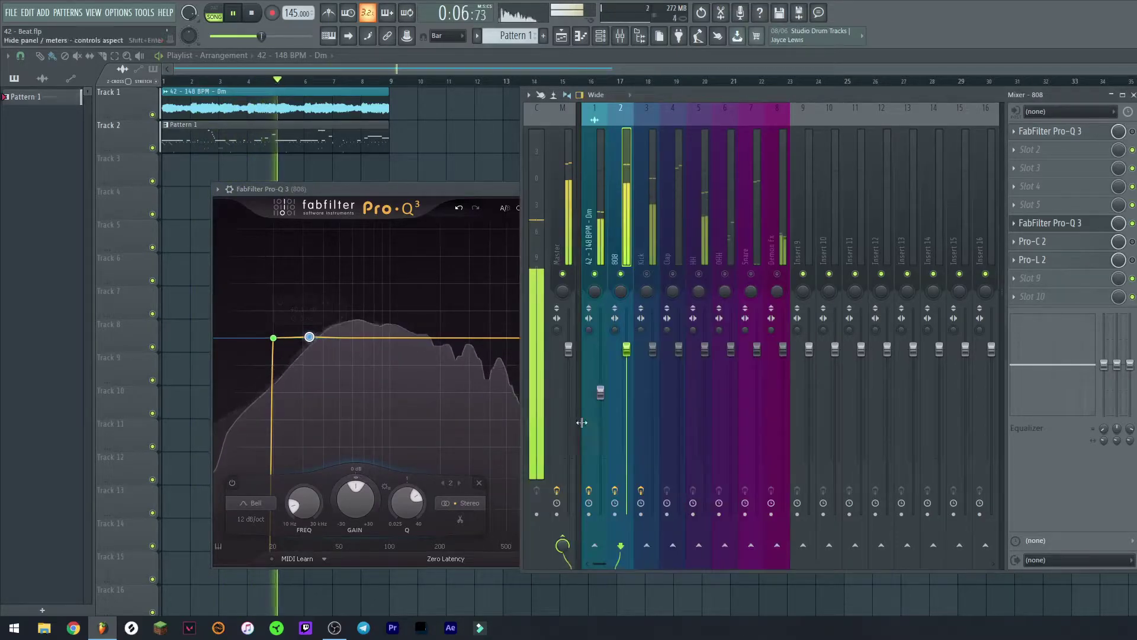
pyautogui.click(599, 393)
pyautogui.click(619, 250)
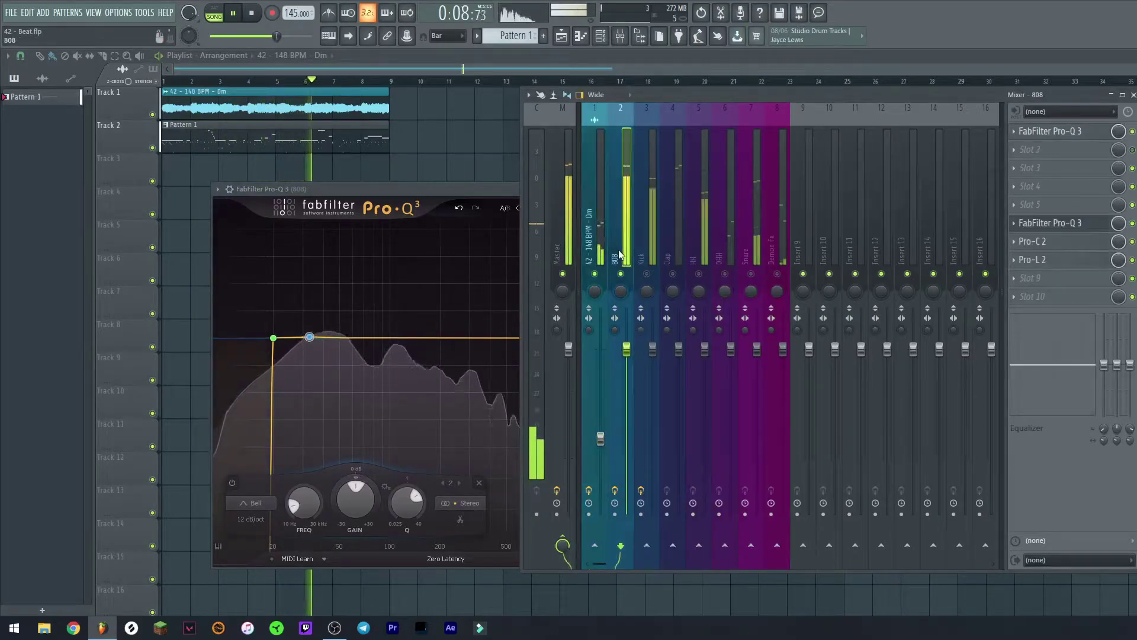
# Boost the 808's sub-bass bell to about +4 dB near 32 Hz, sweeping its frequency by ear during playback
pyautogui.click(459, 193)
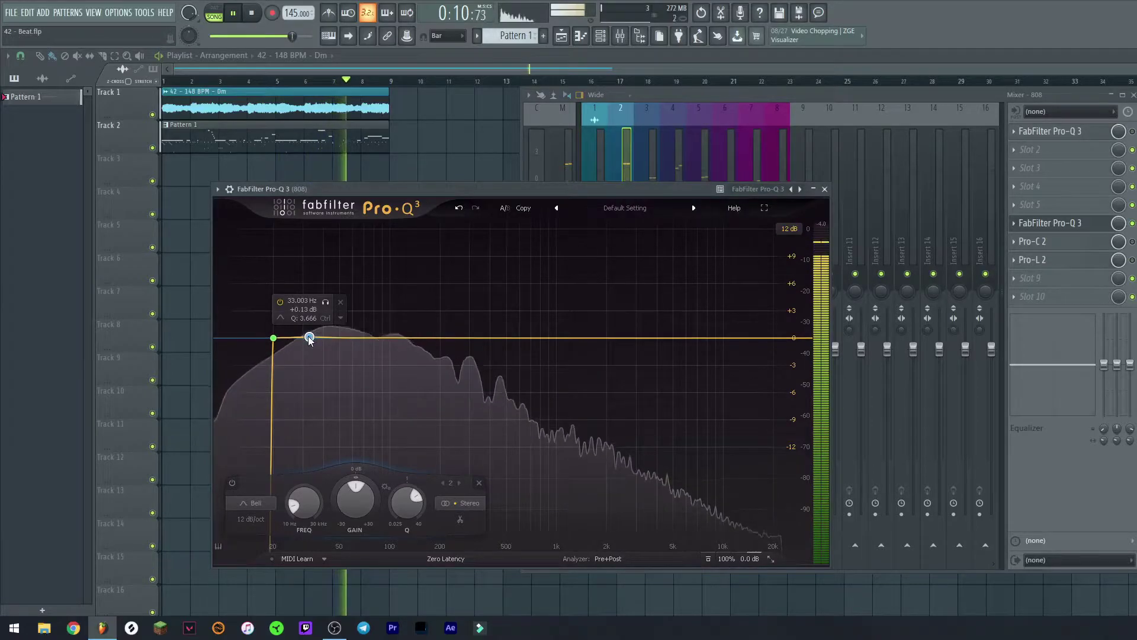
pyautogui.moveTo(309, 338); pyautogui.dragTo(307, 294)
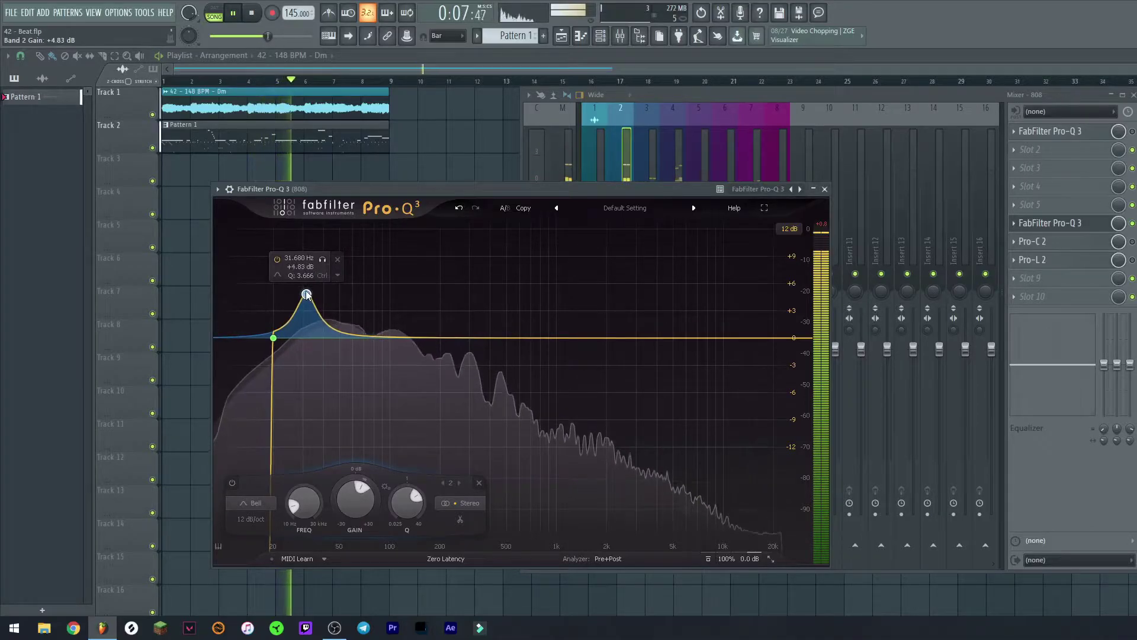
pyautogui.moveTo(307, 293); pyautogui.dragTo(291, 296)
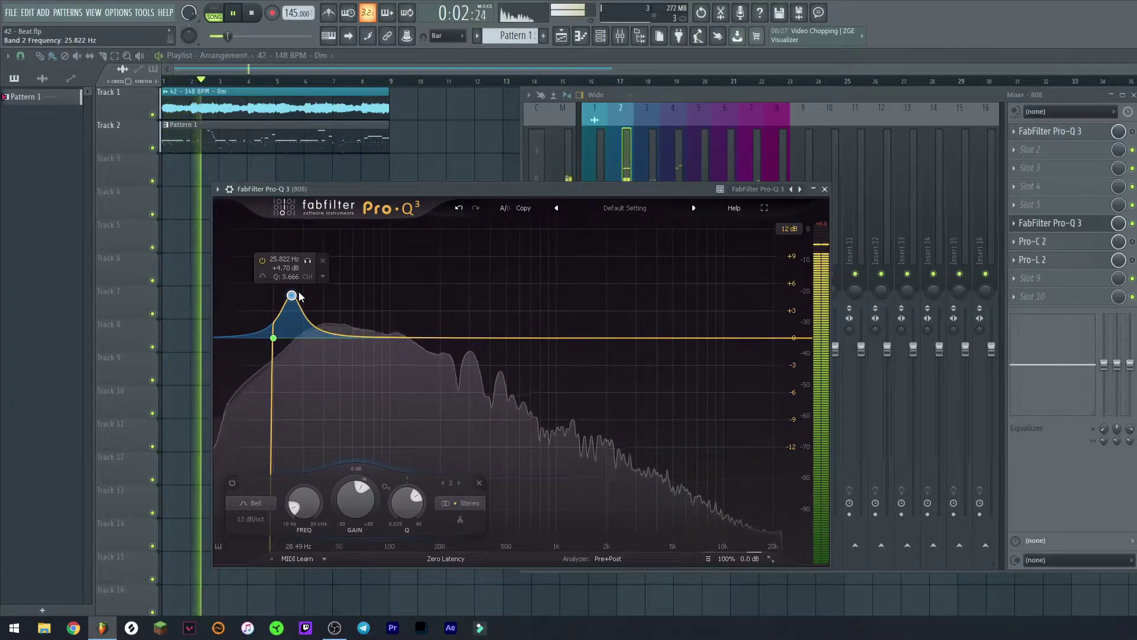
pyautogui.moveTo(298, 295); pyautogui.dragTo(307, 299)
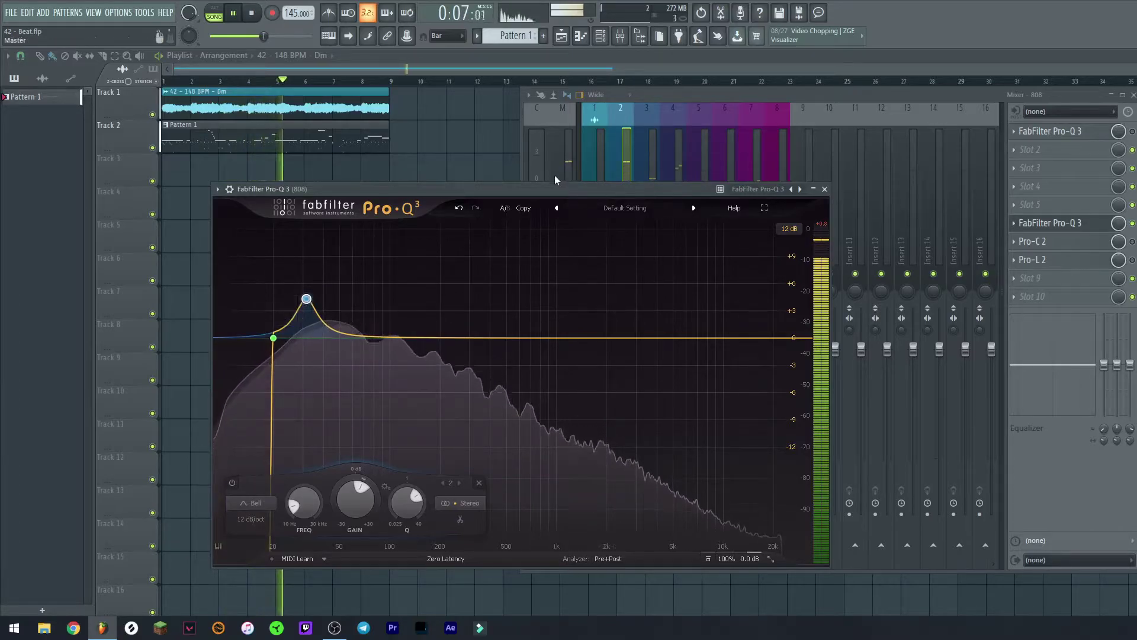
pyautogui.press('space')
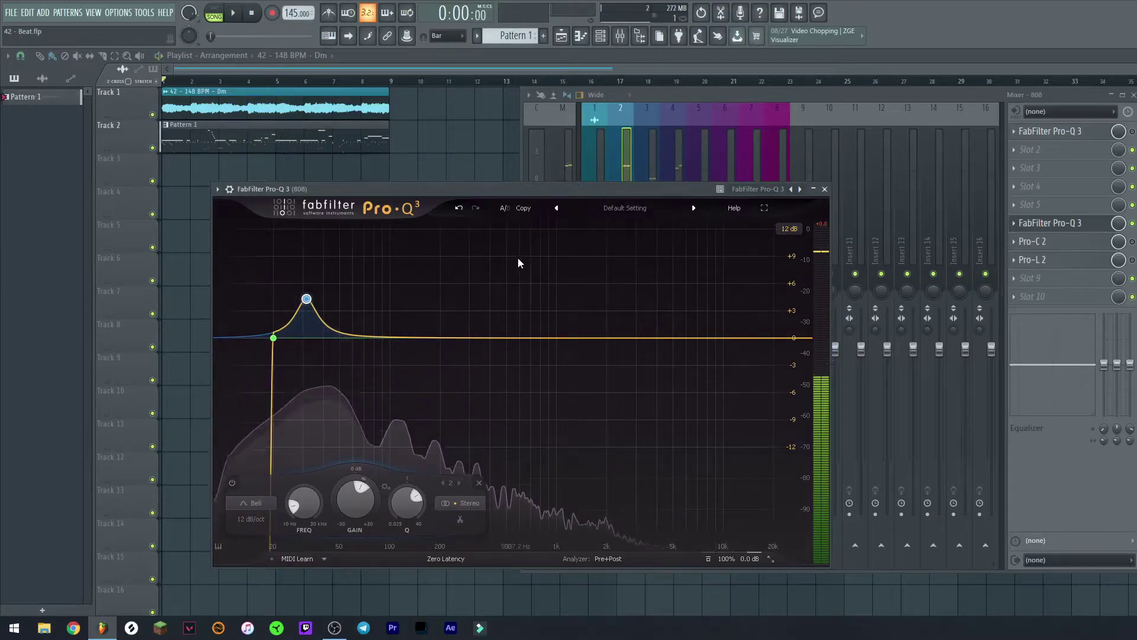
# Add a third EQ bell at about 80 Hz with +1.30 dB gain and a Q of about 4.4, set by ear
pyautogui.moveTo(525, 190); pyautogui.dragTo(492, 183)
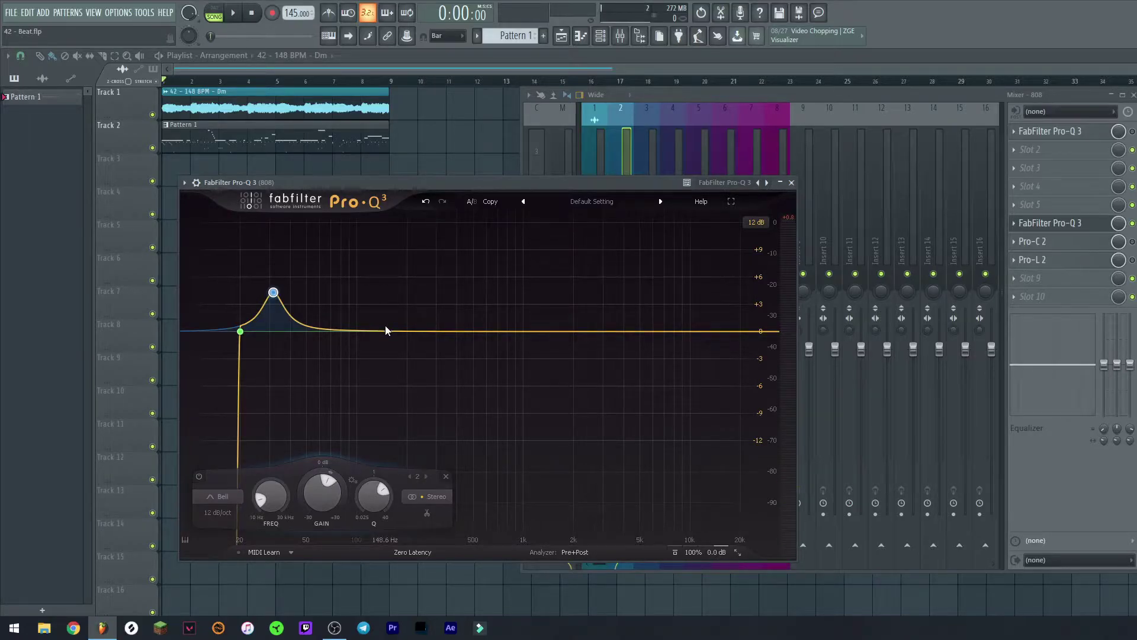
pyautogui.moveTo(350, 332); pyautogui.dragTo(335, 316)
pyautogui.scroll(5, 336, 315)
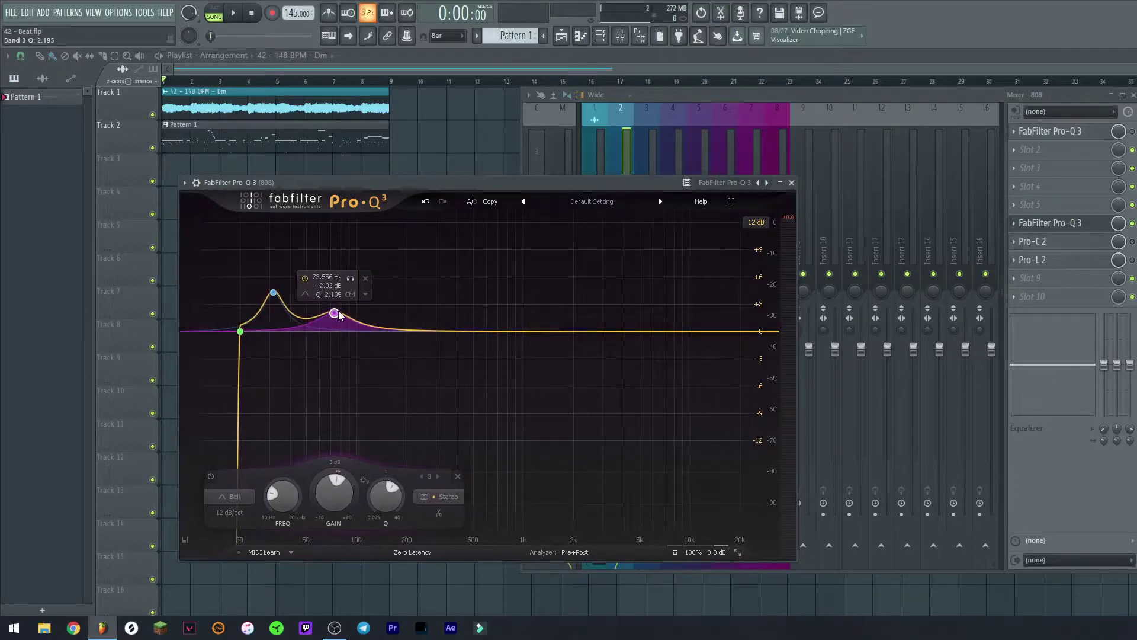
pyautogui.moveTo(334, 315); pyautogui.dragTo(340, 252)
pyautogui.press('space')
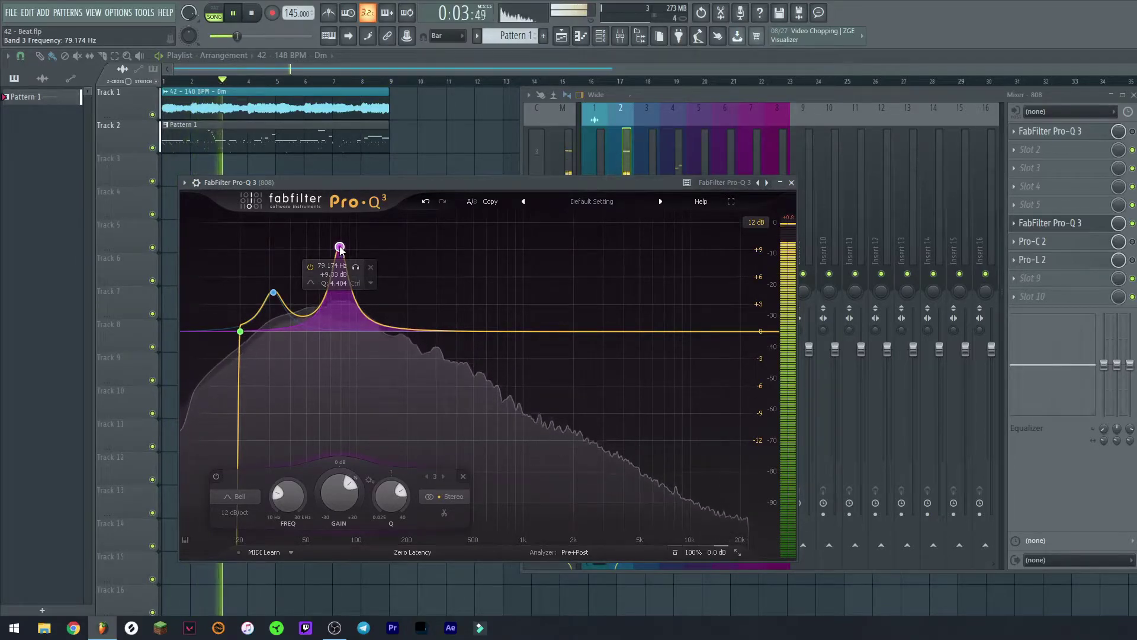
pyautogui.moveTo(339, 248); pyautogui.dragTo(342, 322)
pyautogui.press('space')
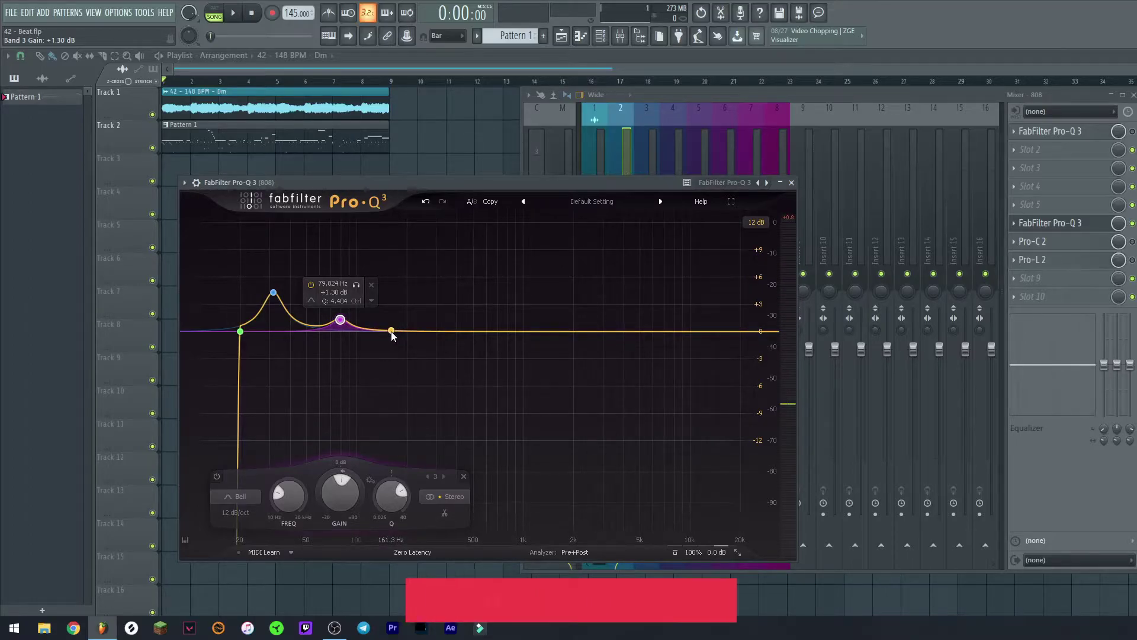
# Add a fourth EQ bell boosted about 11 dB near 174 Hz with a Q of about 5.7, and play the beat
pyautogui.click(392, 332)
pyautogui.moveTo(392, 333); pyautogui.dragTo(397, 234)
pyautogui.scroll(3, 384, 356)
pyautogui.scroll(5, 384, 355)
pyautogui.press('space')
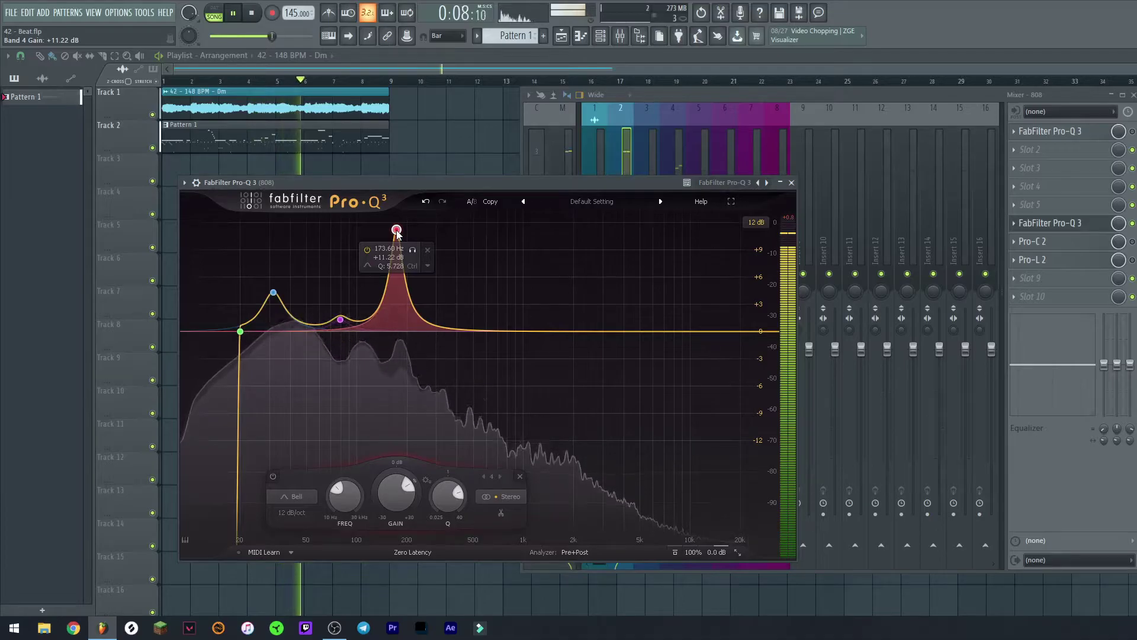
# Turn the fourth bell into a narrow cut of about -9.1 dB at about 139 Hz with a Q of 13.17
pyautogui.moveTo(397, 230); pyautogui.dragTo(379, 419)
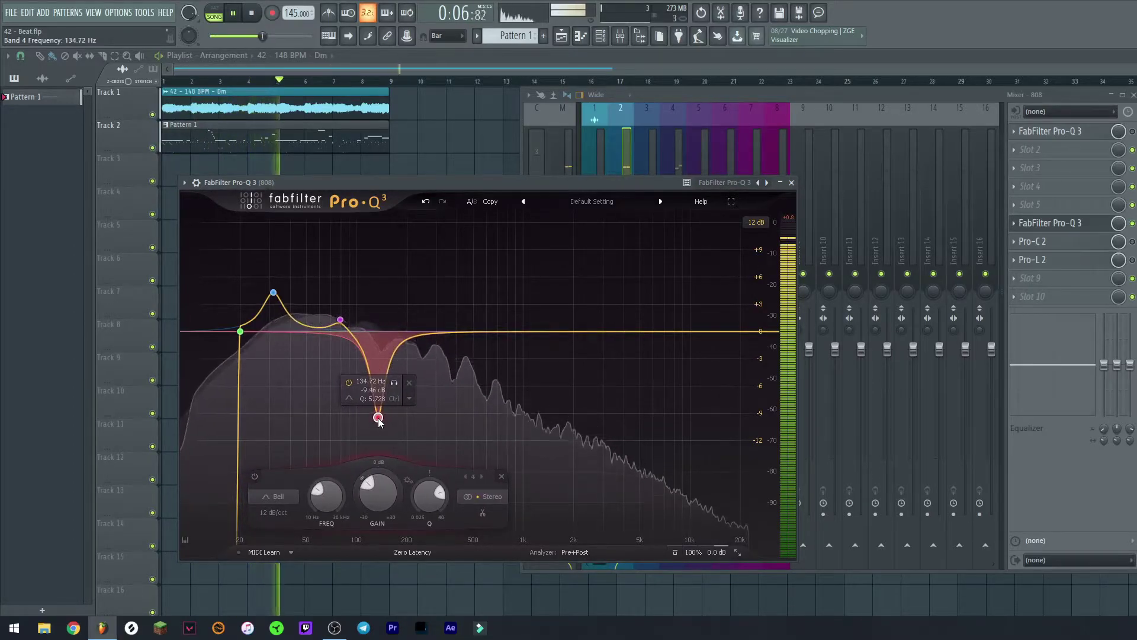
pyautogui.scroll(3, 378, 418)
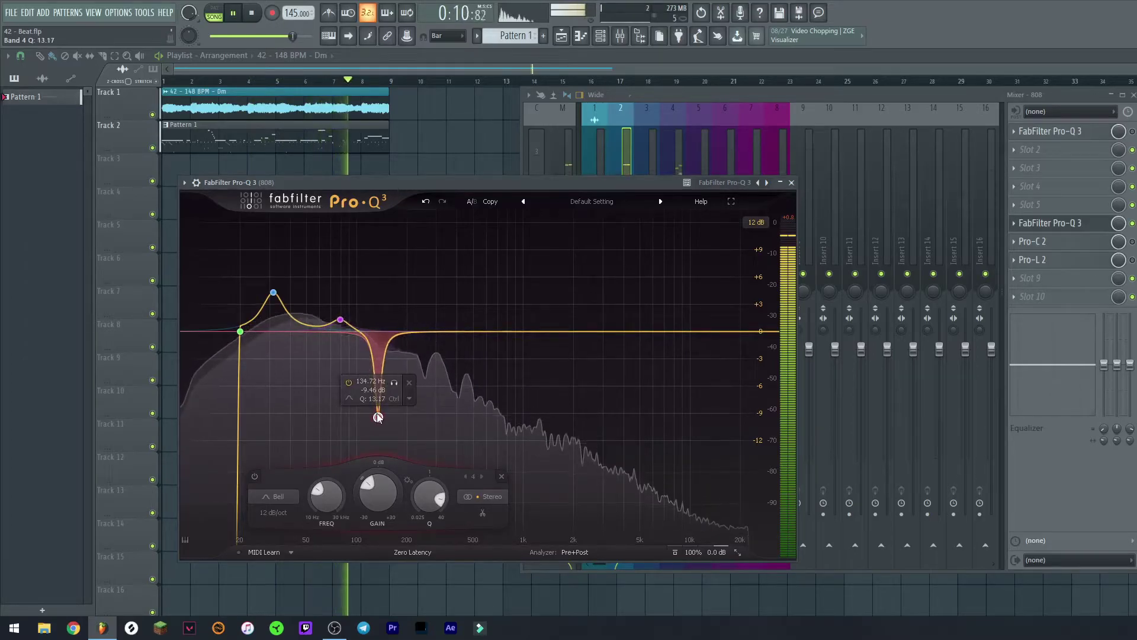
pyautogui.moveTo(380, 419); pyautogui.dragTo(384, 418)
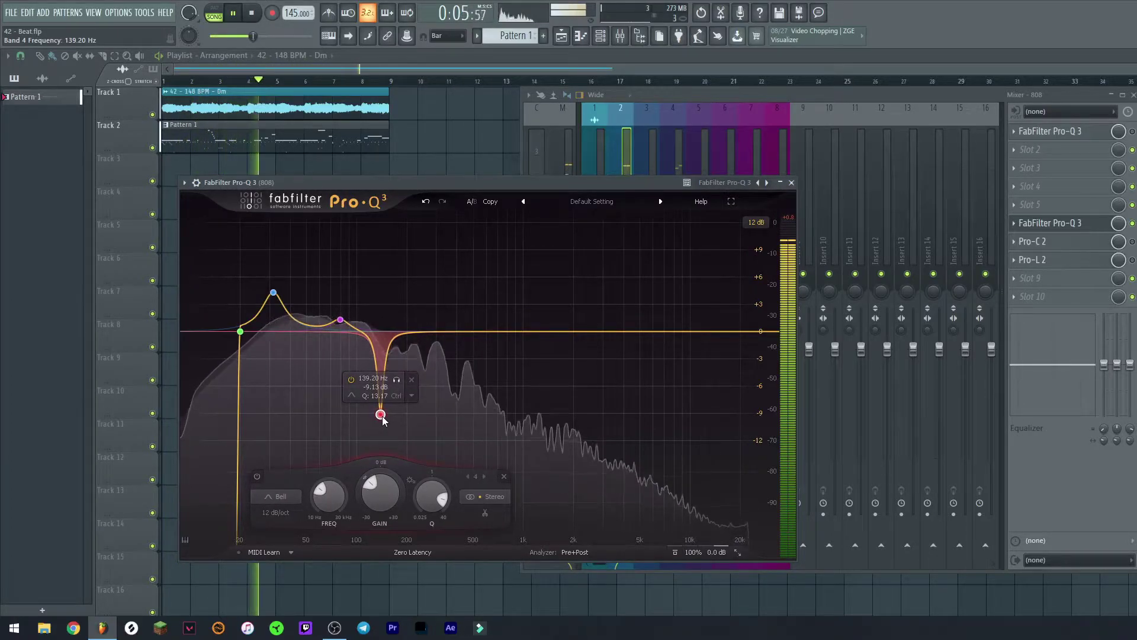
pyautogui.press('space')
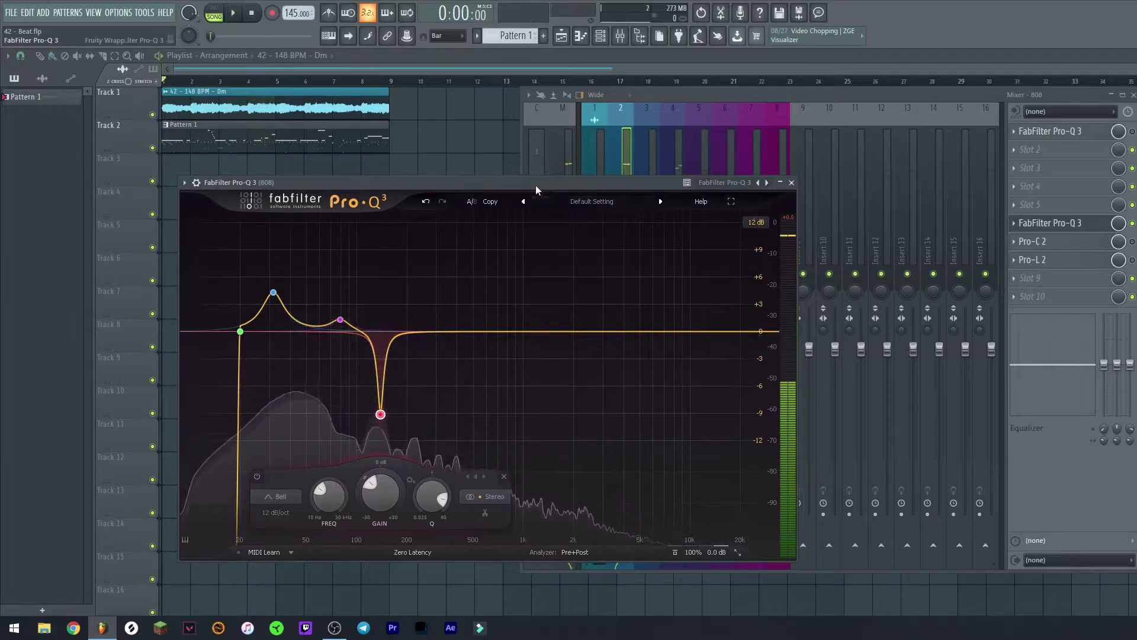
# Soften the 808's narrow EQ cut to -6.78 dB at 142.66 Hz, keeping its Q
pyautogui.moveTo(535, 185); pyautogui.dragTo(575, 167)
pyautogui.moveTo(423, 397); pyautogui.dragTo(426, 384)
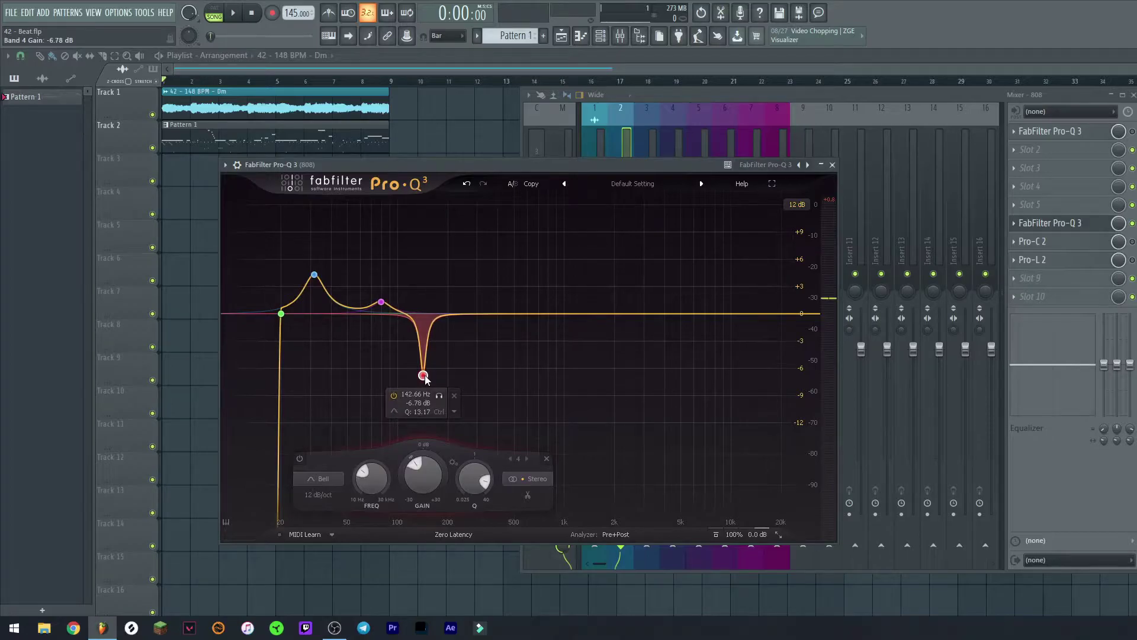
pyautogui.moveTo(467, 164); pyautogui.dragTo(595, 129)
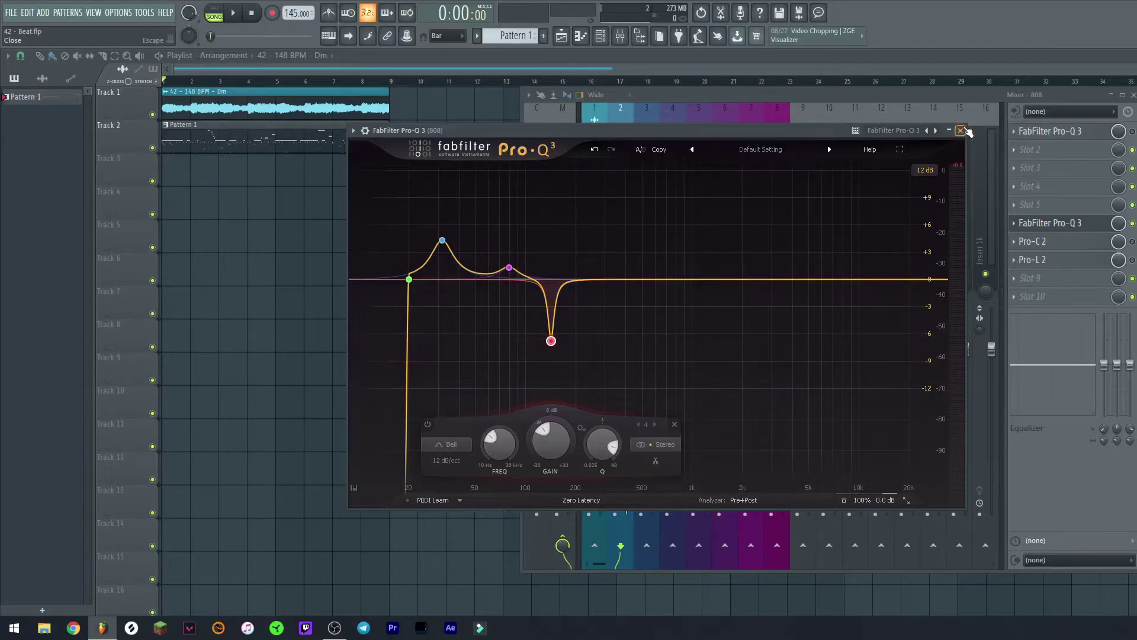
# Play the beat to hear the 808 with its finished EQ, and close the equalizer
pyautogui.press('space')
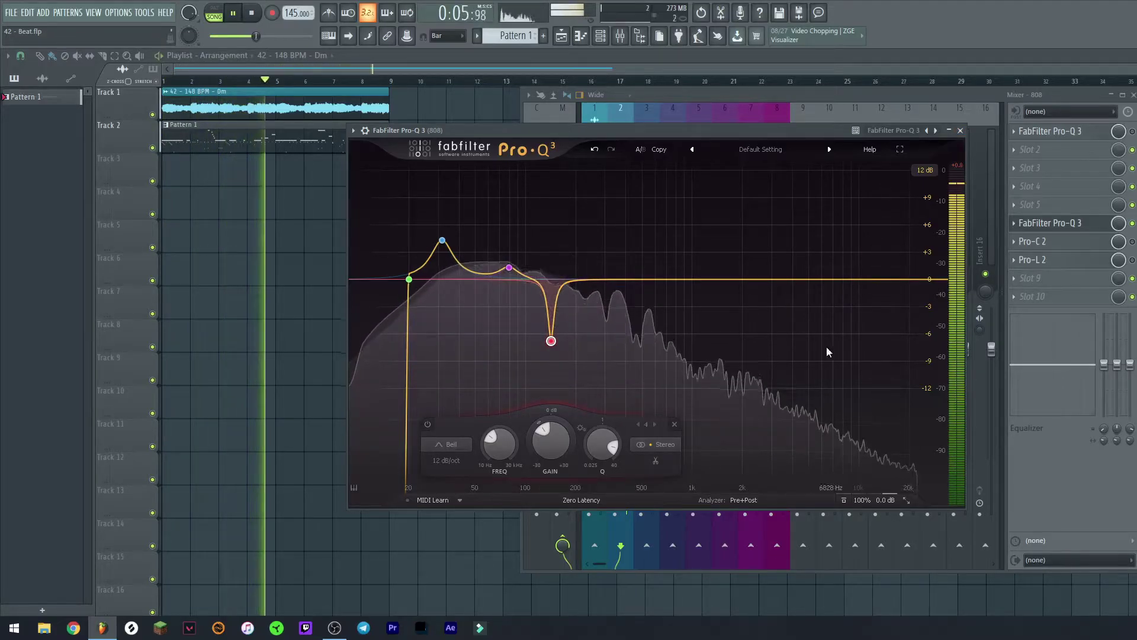
pyautogui.press('space')
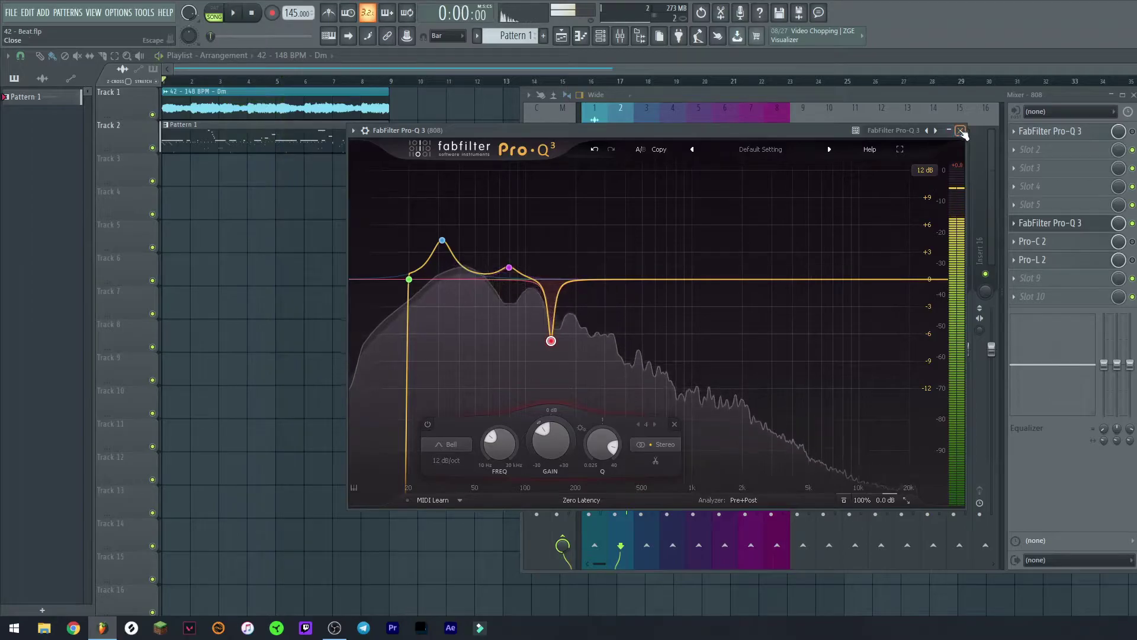
pyautogui.click(960, 130)
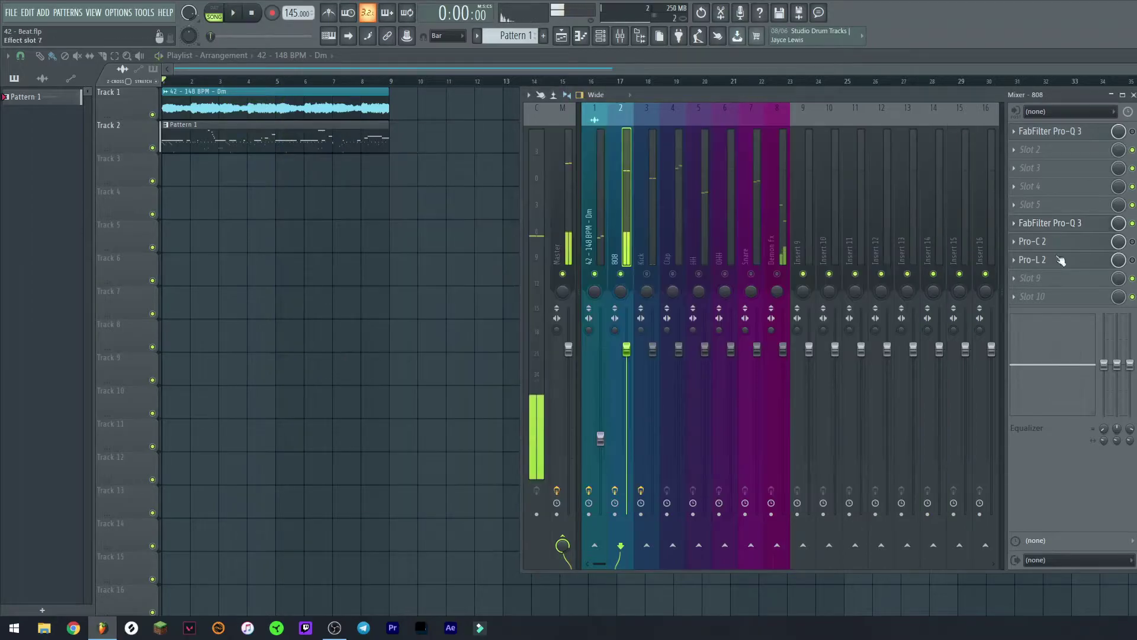
# Select the Kick channel in the mixer and open its FabFilter Pro-Q 3
pyautogui.click(590, 248)
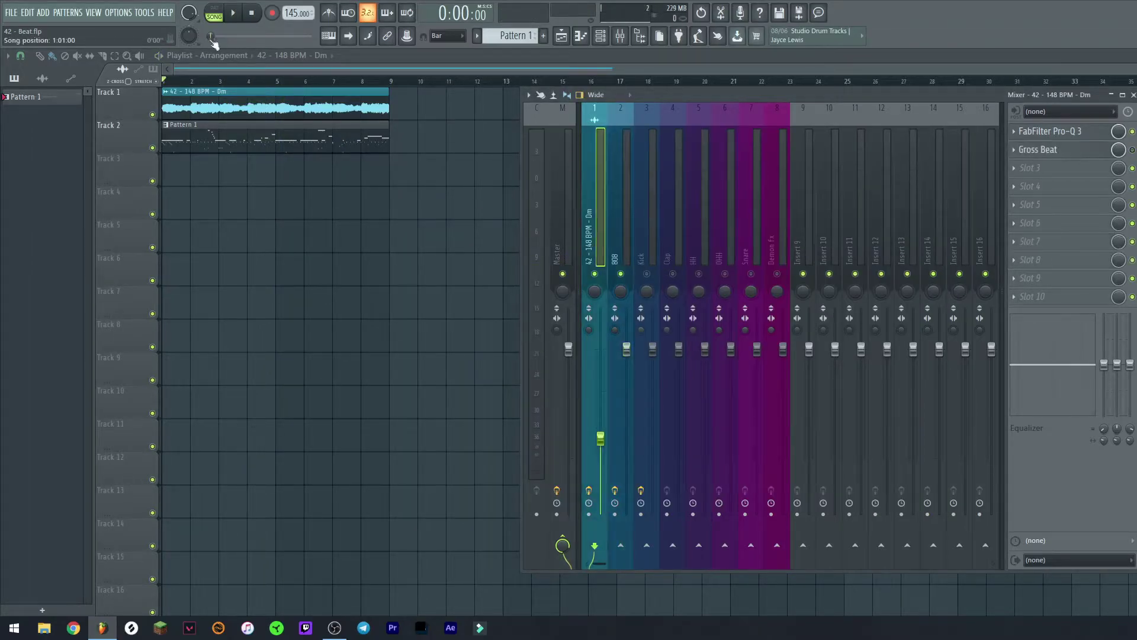
pyautogui.click(652, 259)
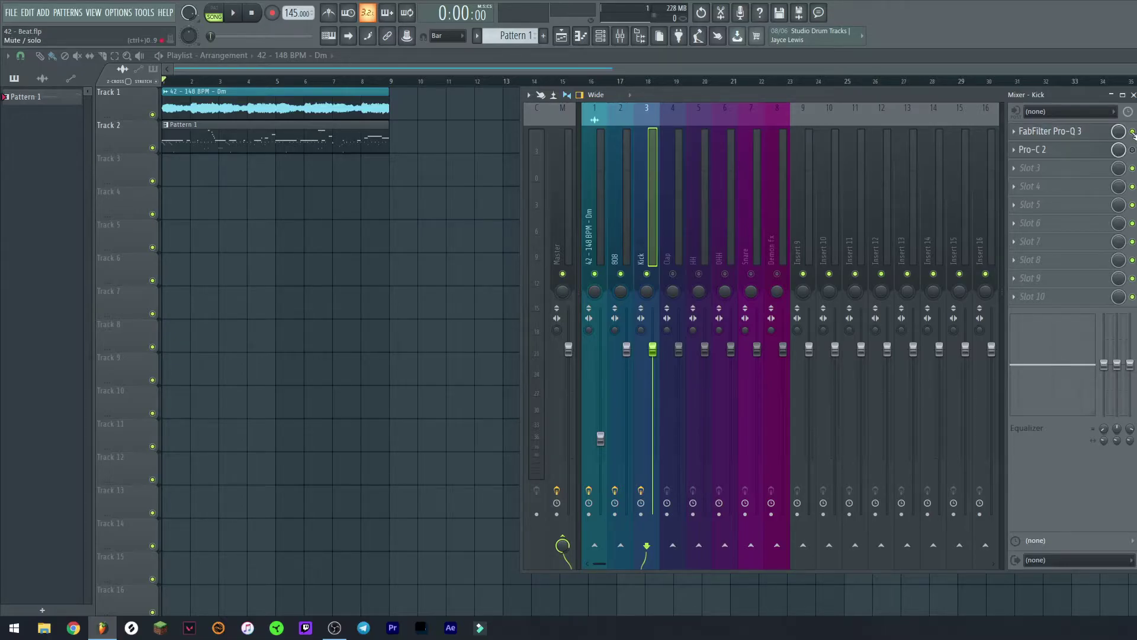
pyautogui.click(1053, 132)
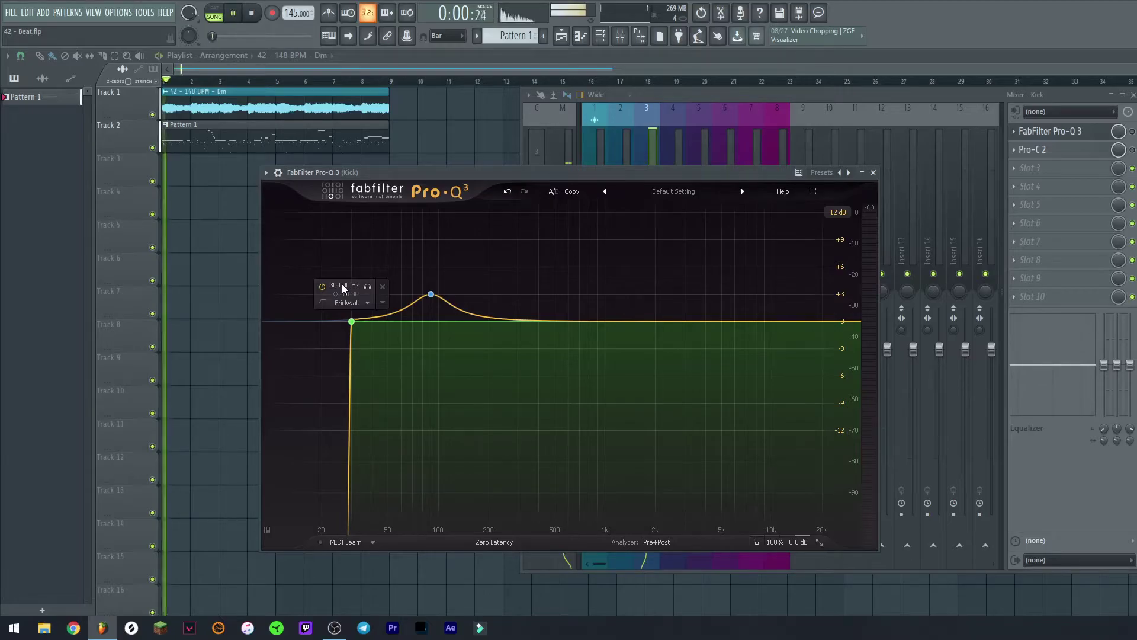
# Play the beat with the kick's Pro-Q 3 bypassed and the 808 unmuted
pyautogui.click(733, 93)
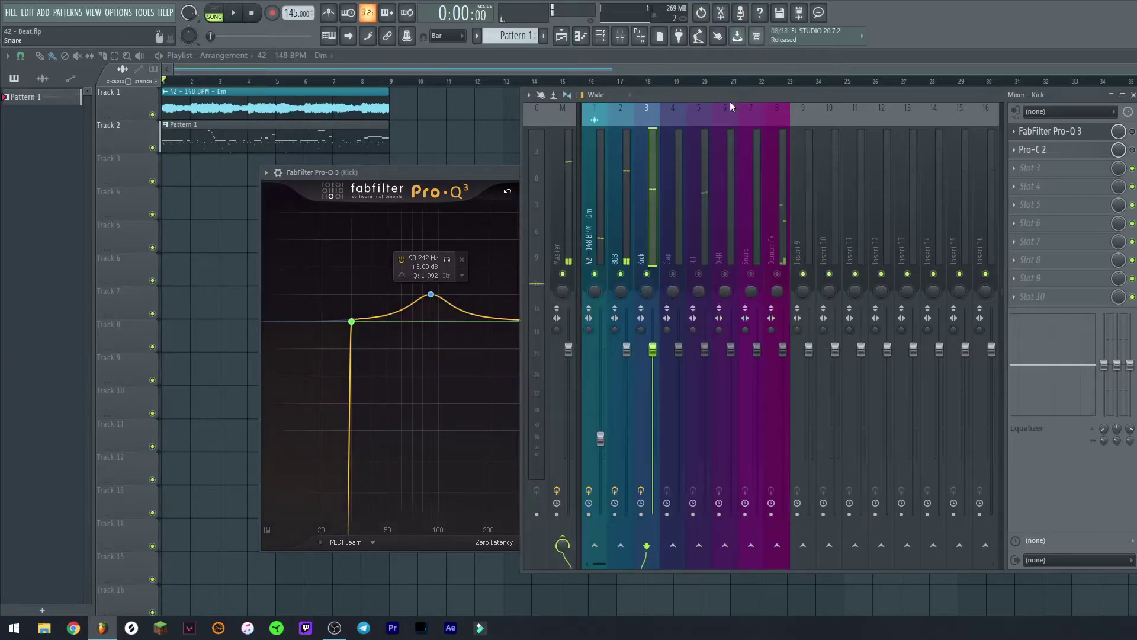
pyautogui.press('space')
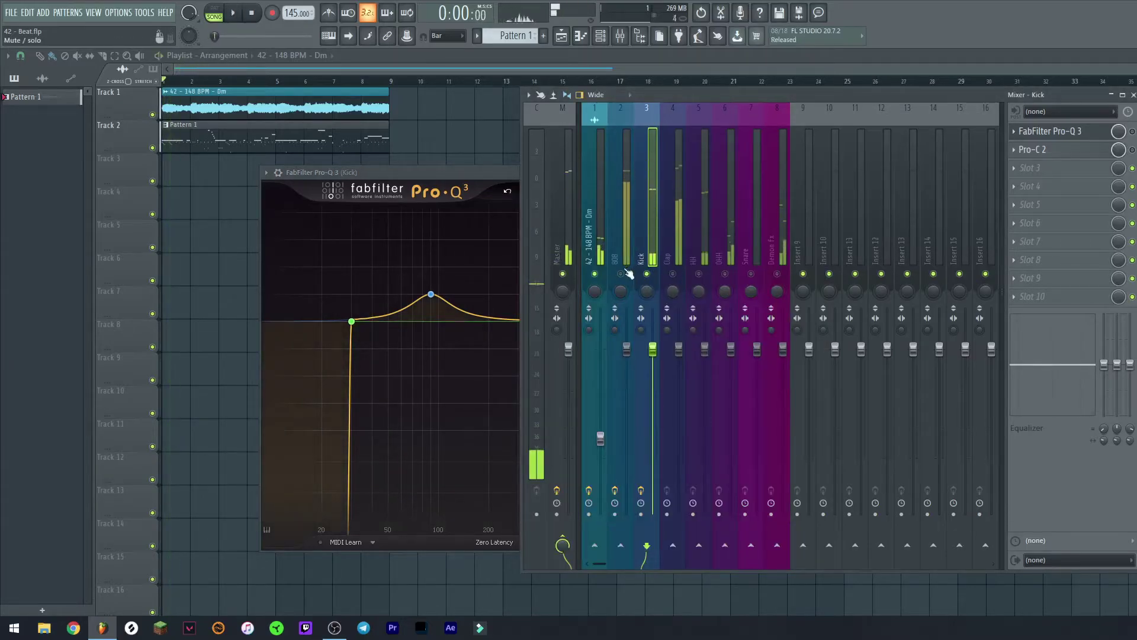
pyautogui.click(621, 274)
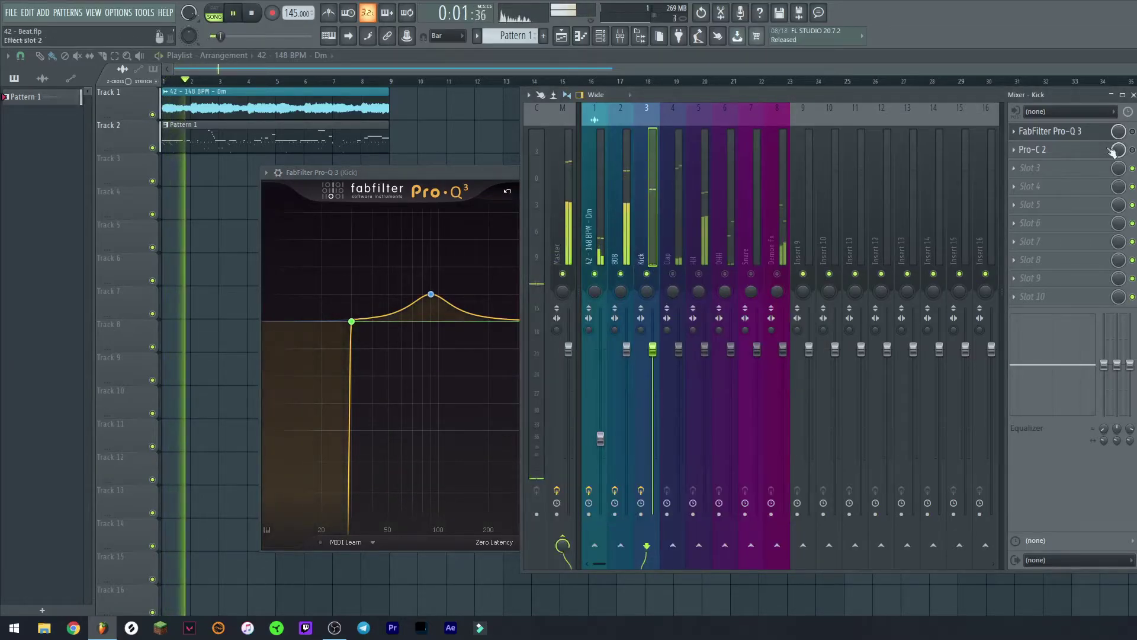
pyautogui.click(443, 170)
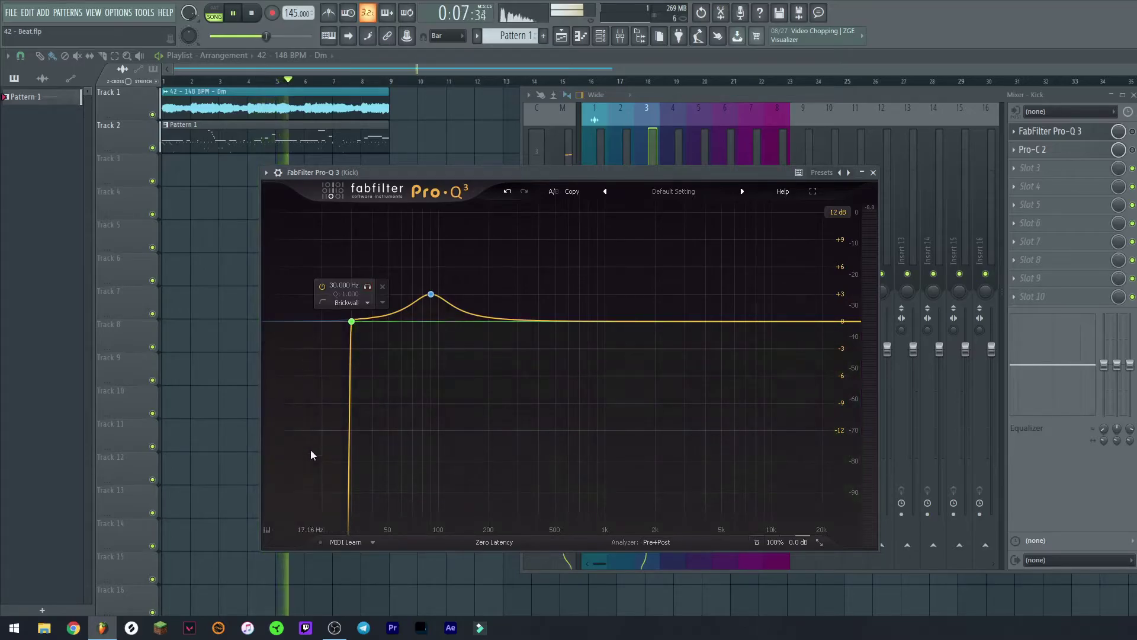
# Replay the beat with the kick's Pro-Q 3 enabled and watch its spectrum around the 30 Hz low cut
pyautogui.press('space')
pyautogui.press('space')
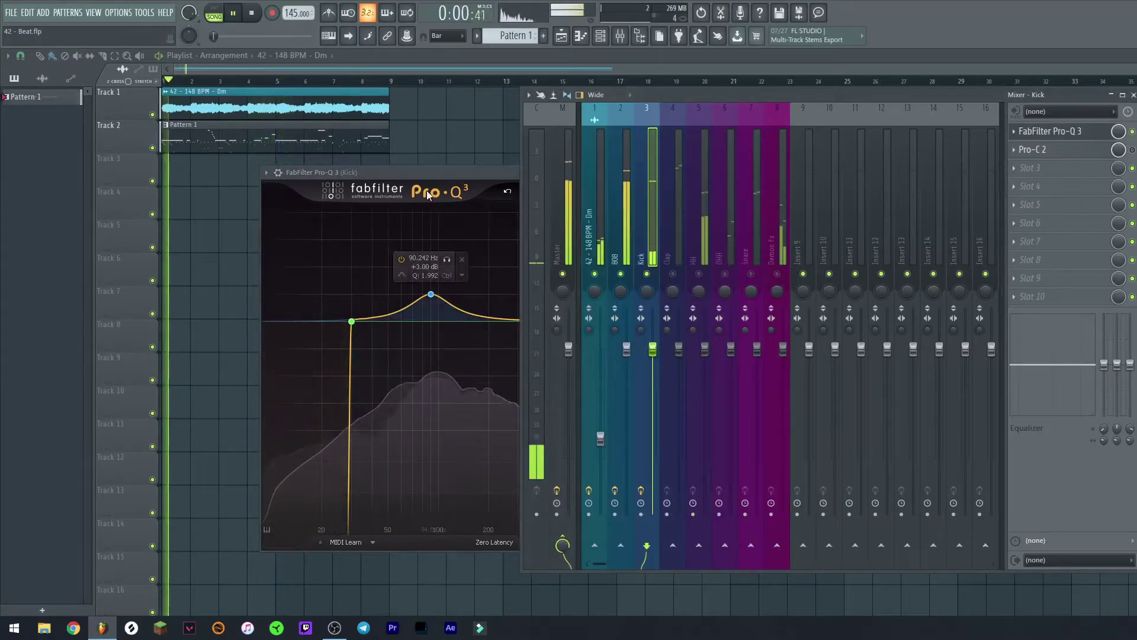
pyautogui.click(411, 173)
pyautogui.press('space')
pyautogui.press('space')
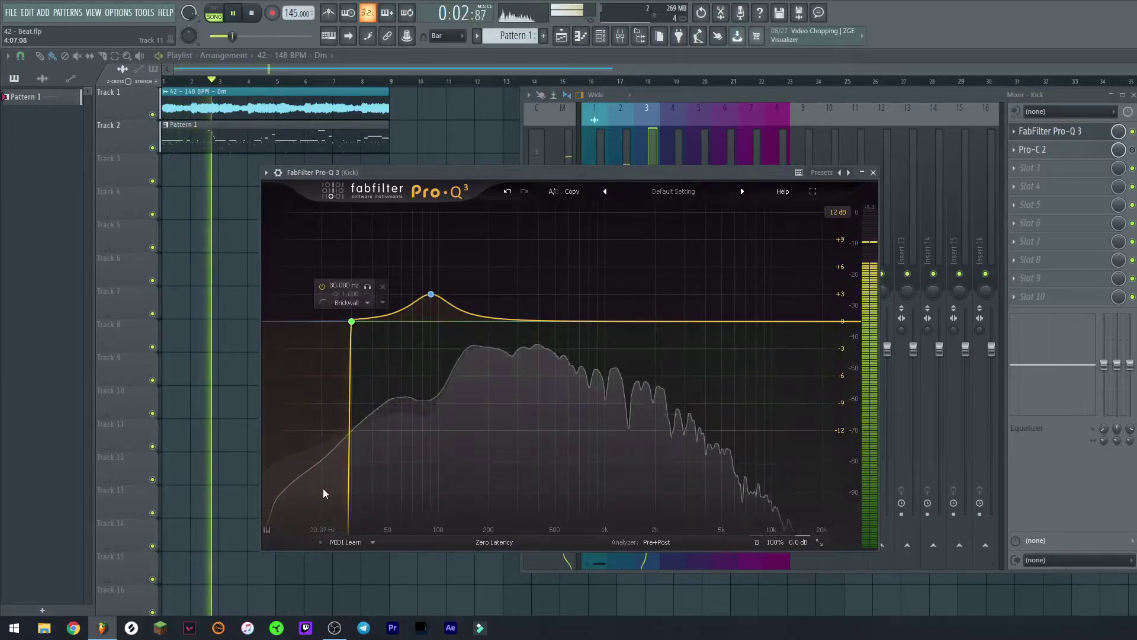
# Audition the kick's 90 Hz EQ bell by bypassing and re-enabling it during playback
pyautogui.moveTo(425, 301)
pyautogui.press('space')
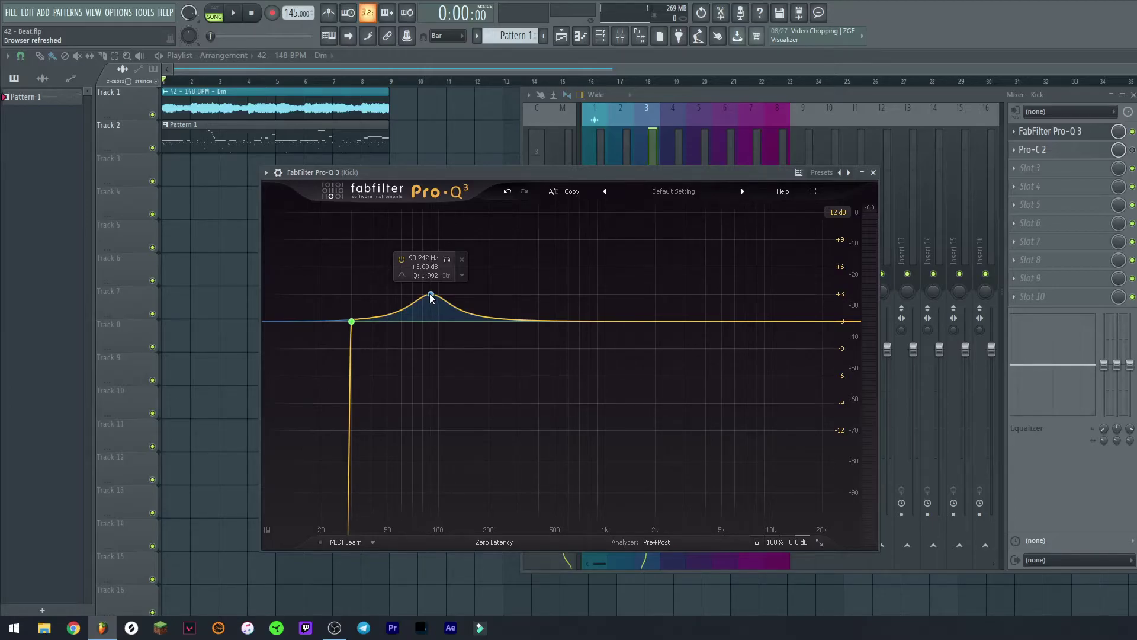
pyautogui.press('space')
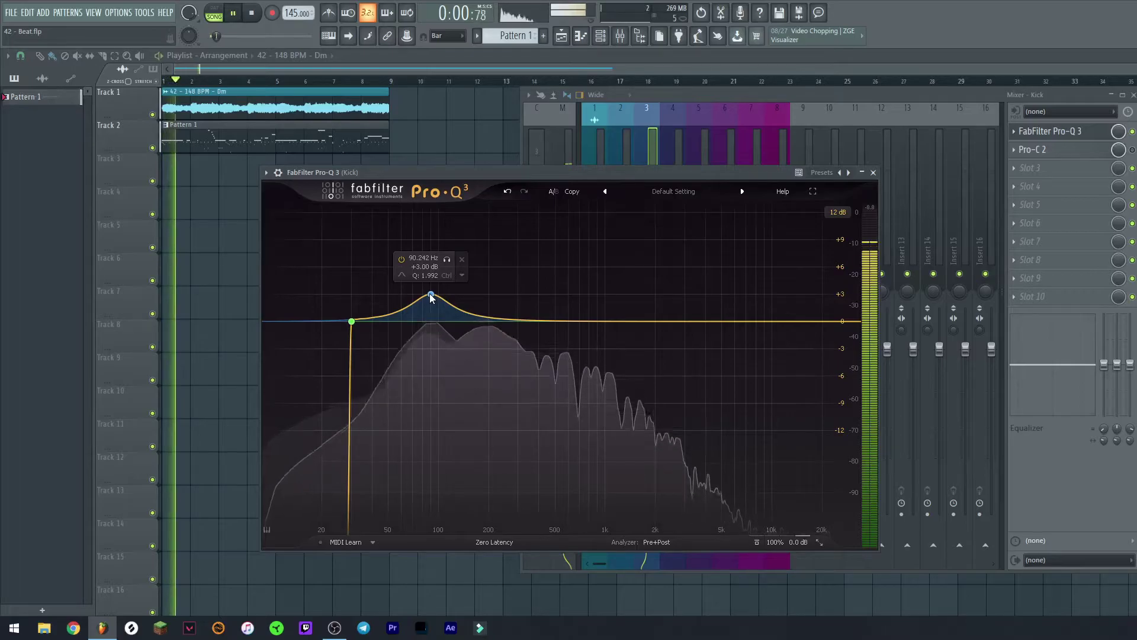
pyautogui.click(405, 258)
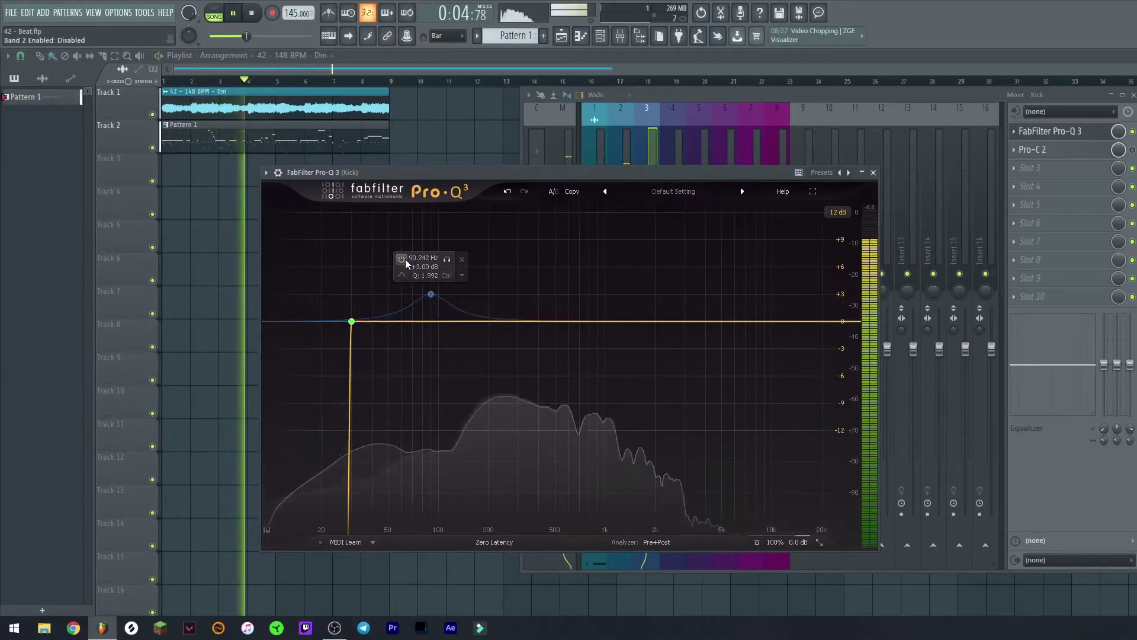
pyautogui.click(406, 259)
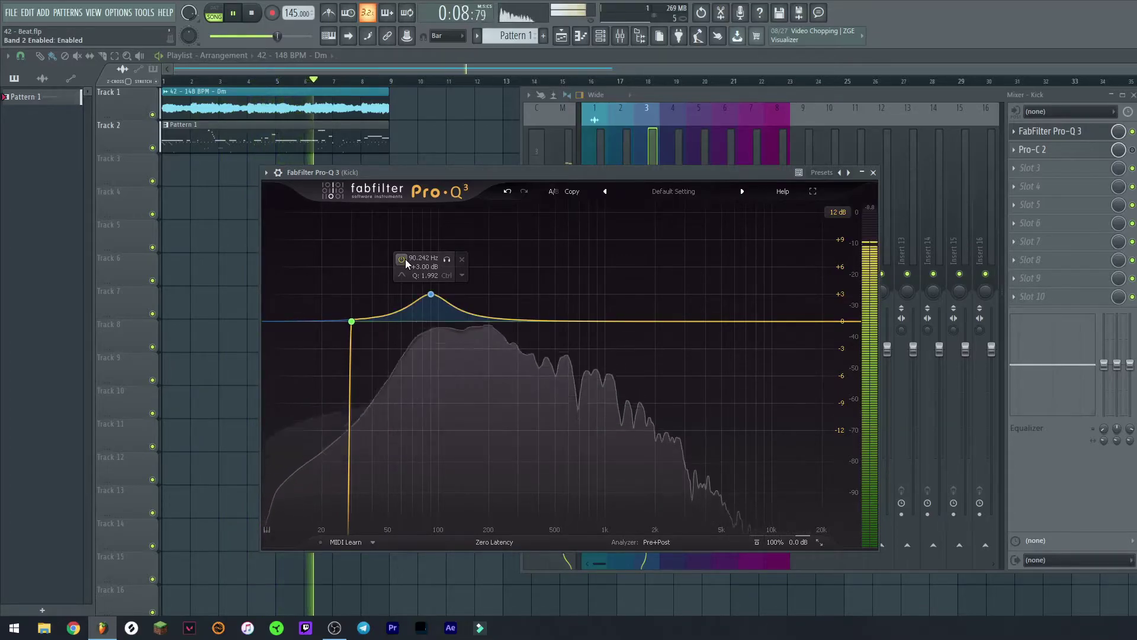
pyautogui.press('space')
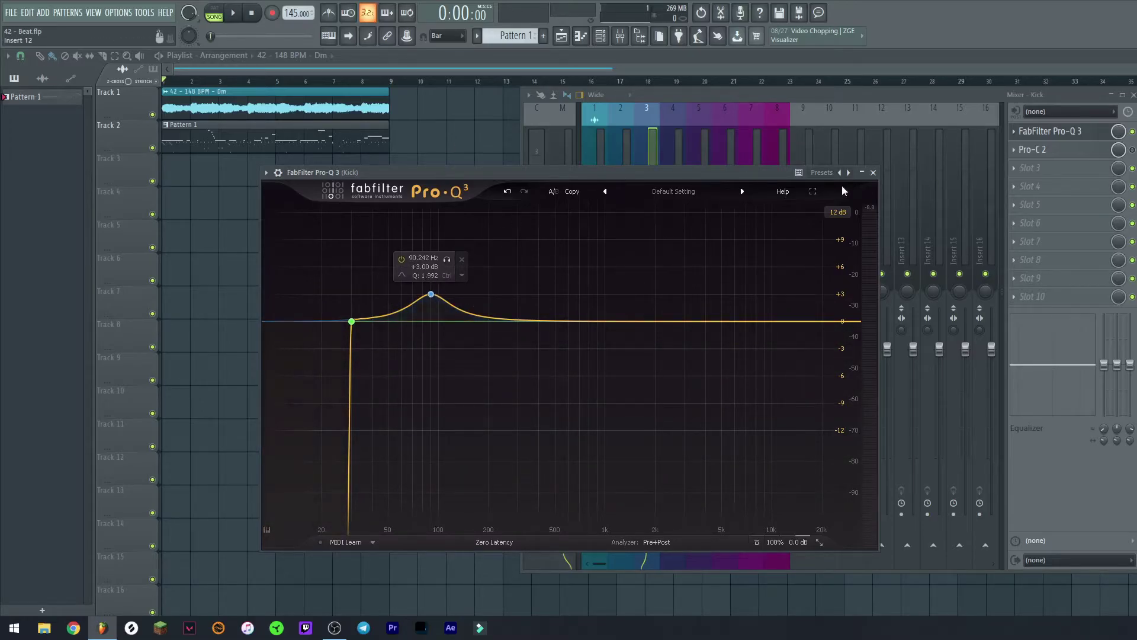
# Close the kick's equalizer, and open and enable the Pro-C 2 compressor on the 808 channel
pyautogui.click(873, 172)
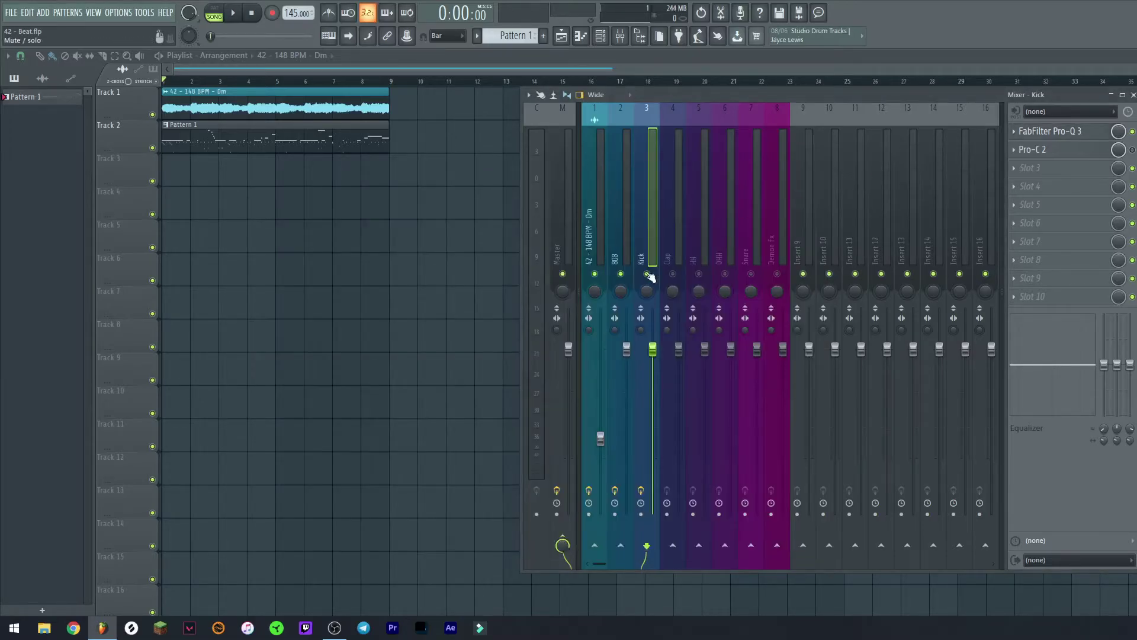
pyautogui.click(615, 258)
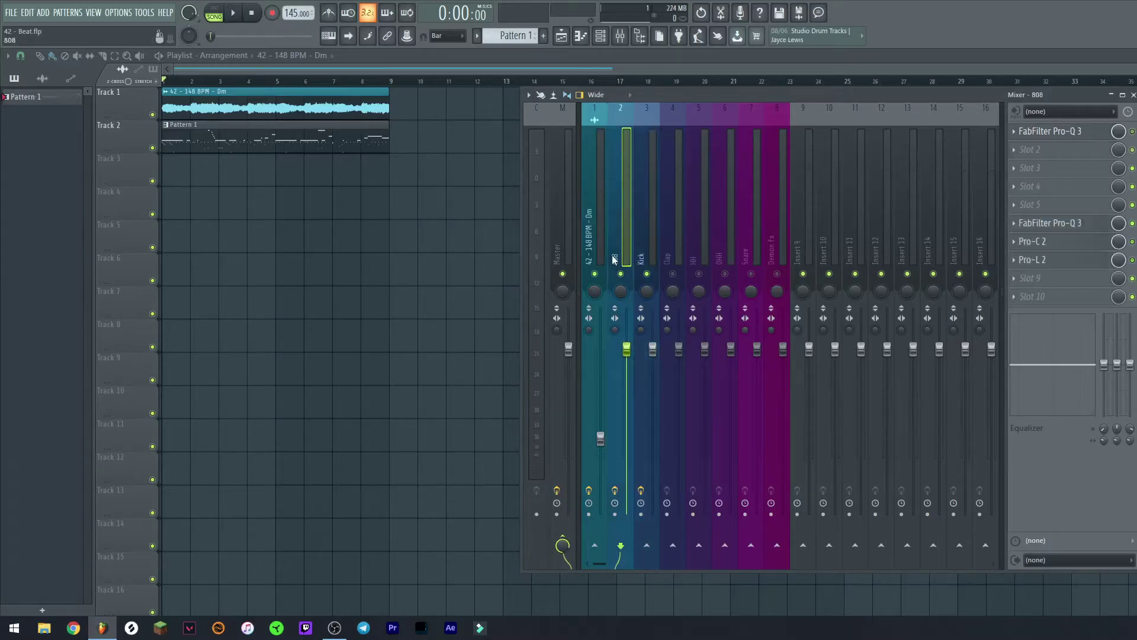
pyautogui.click(646, 259)
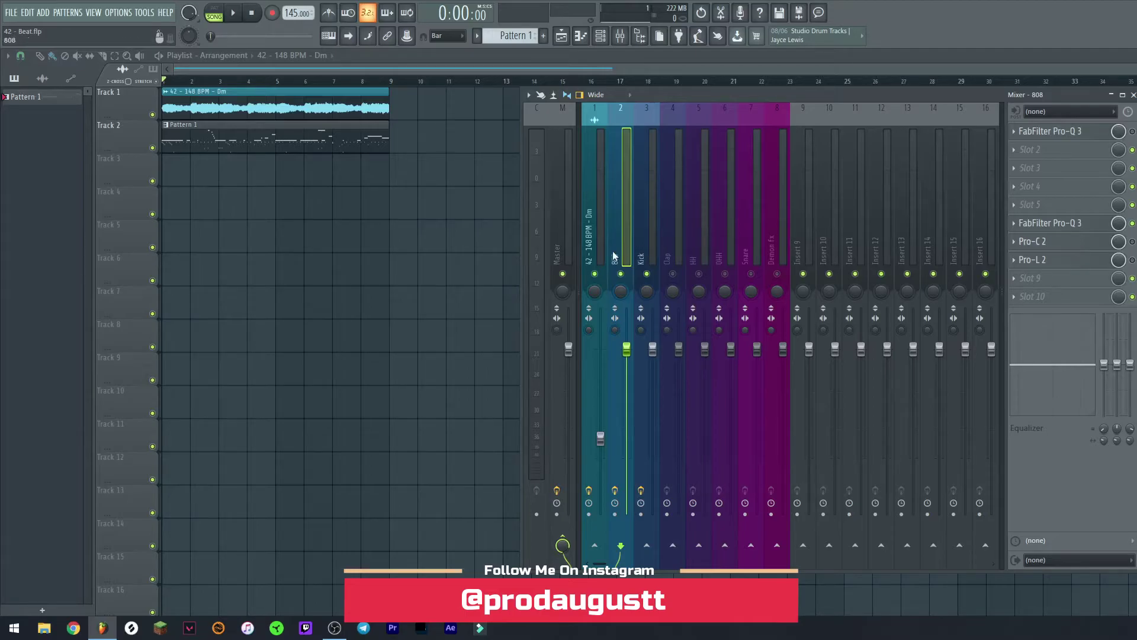
pyautogui.click(1033, 241)
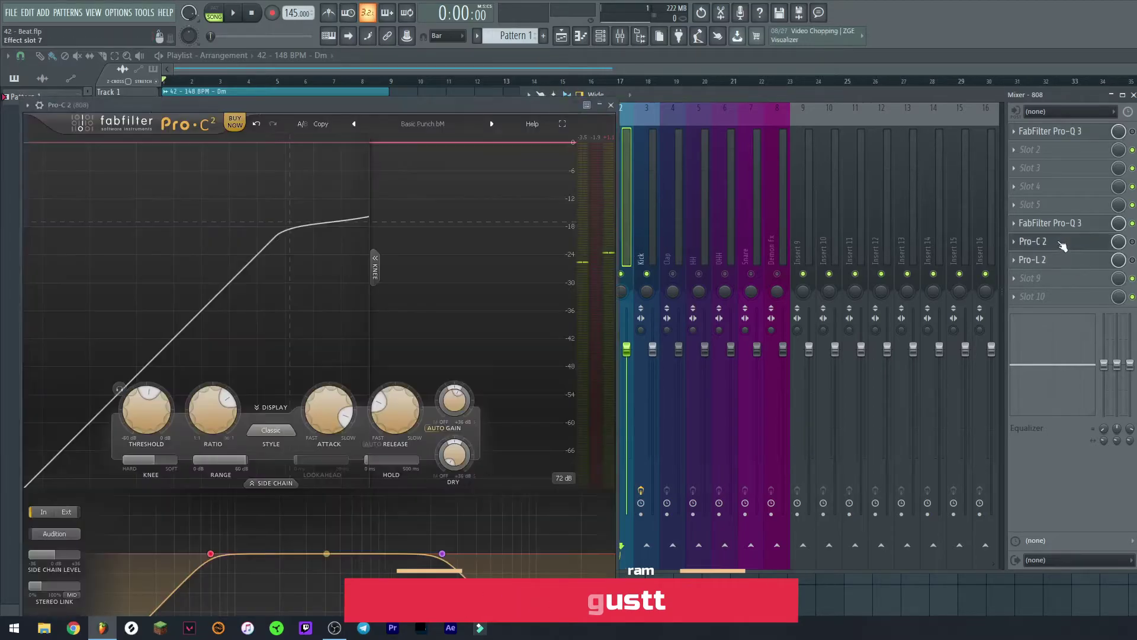
pyautogui.moveTo(386, 104); pyautogui.dragTo(448, 90)
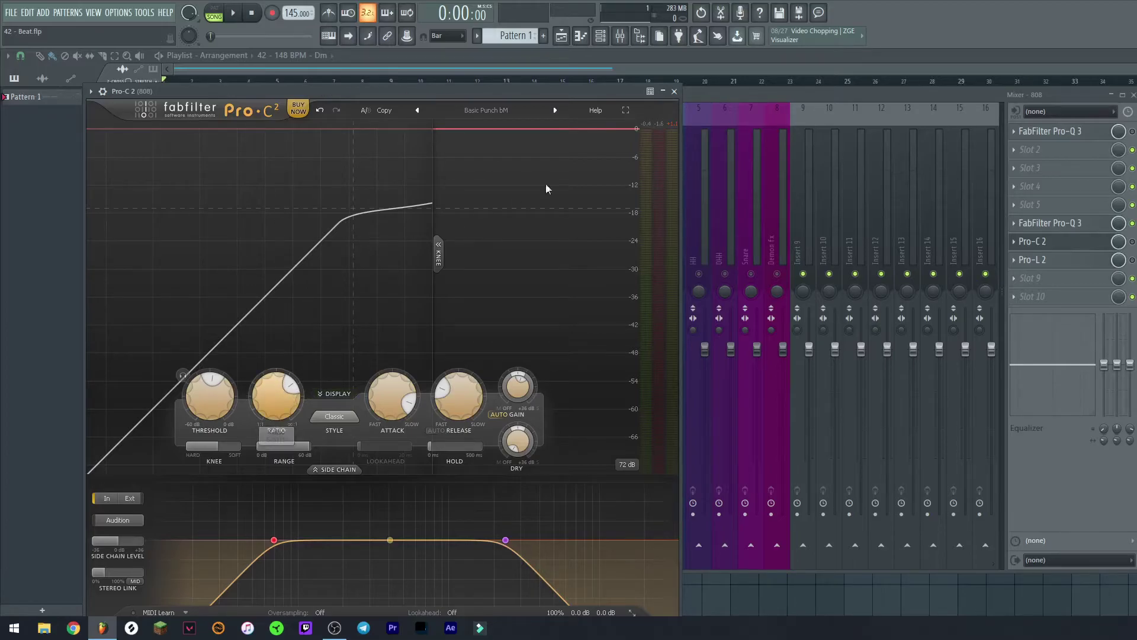
pyautogui.click(1132, 244)
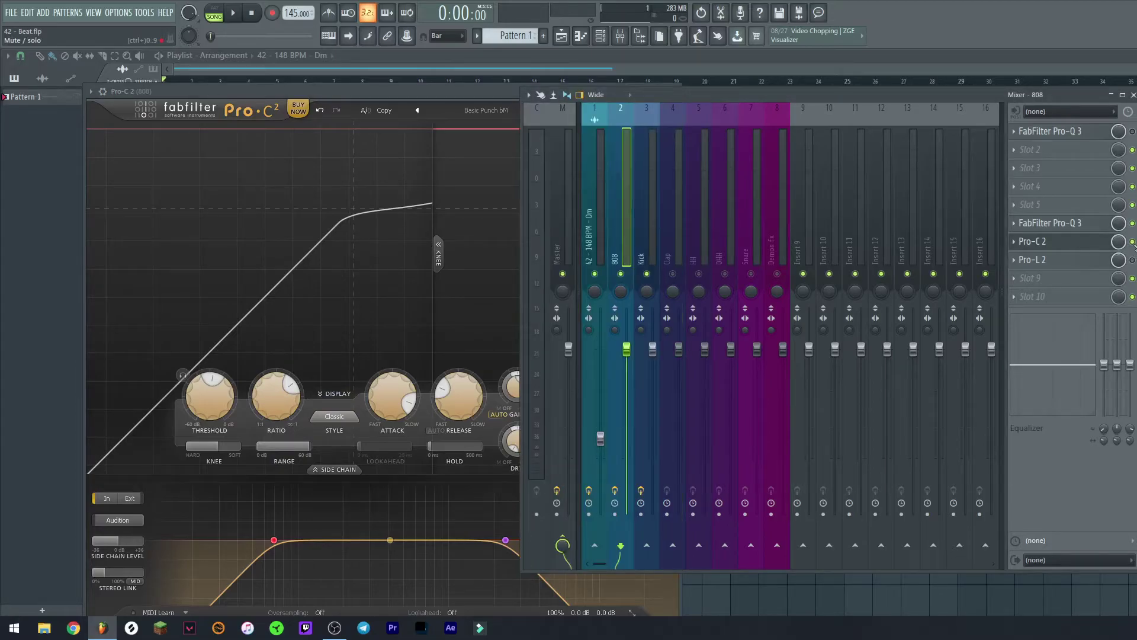
# Play the beat with Pro-C 2 active on the 808 and observe its gain reduction
pyautogui.press('space')
pyautogui.click(439, 91)
pyautogui.moveTo(459, 94); pyautogui.dragTo(426, 99)
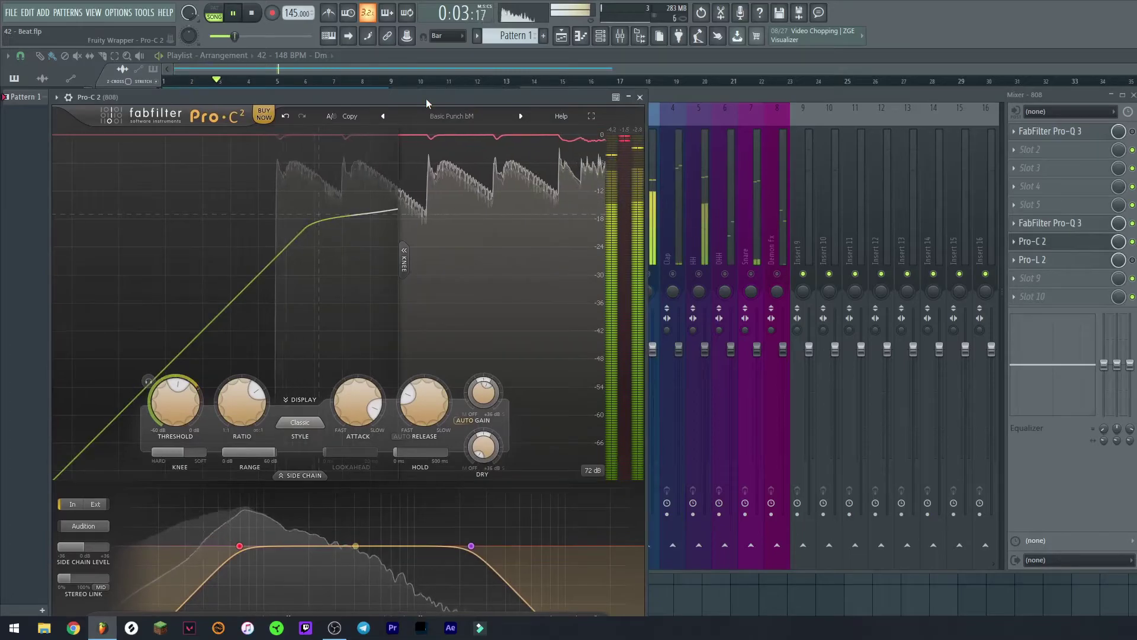
pyautogui.press('space')
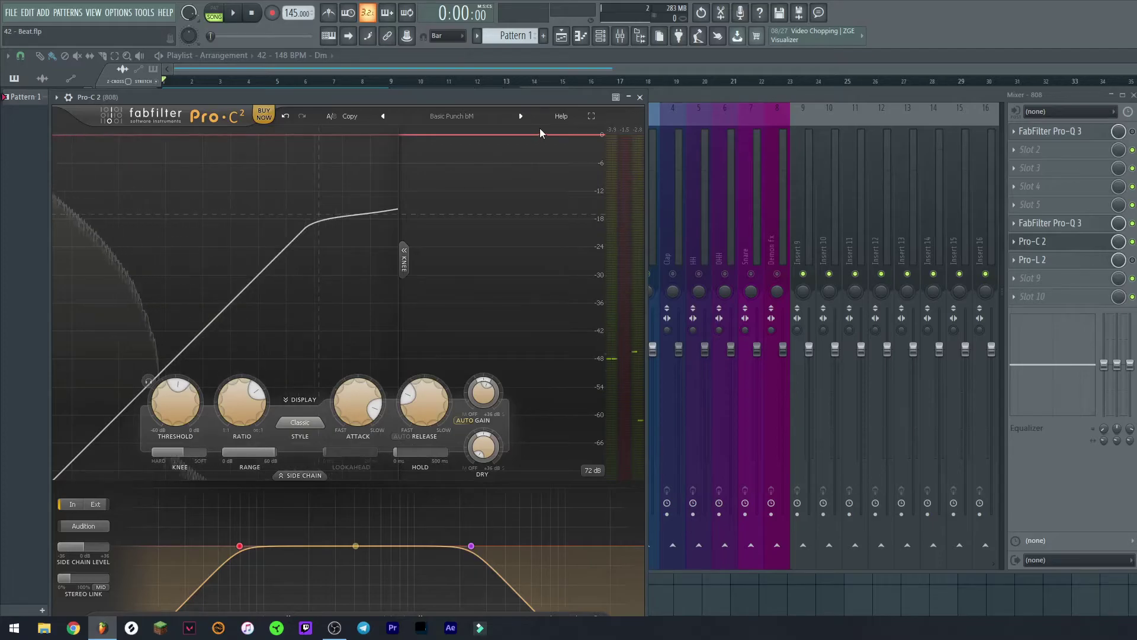
pyautogui.press('space')
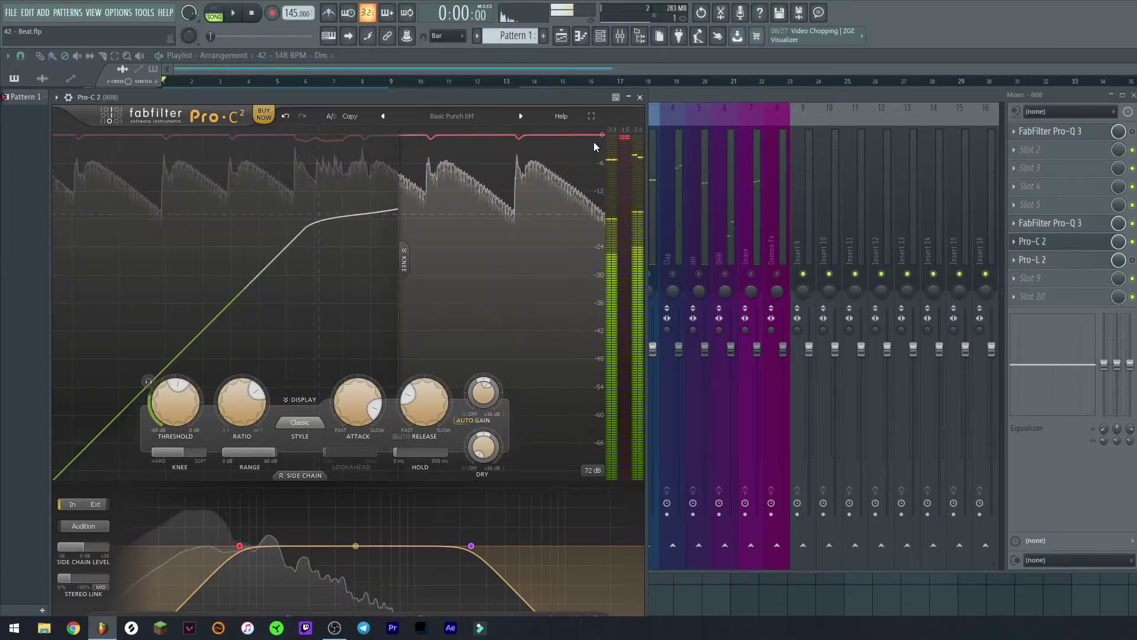
pyautogui.press('space')
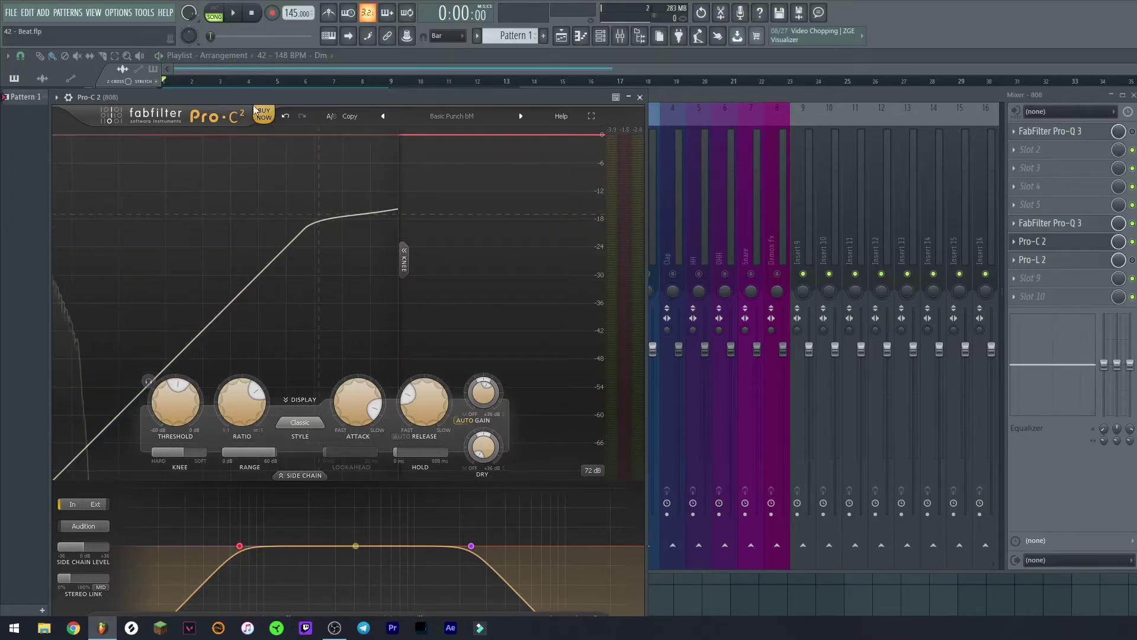
# Look through Pro-C 2's Drums presets without changing Basic Punch bM, and check the ratio and attack settings
pyautogui.moveTo(165, 95); pyautogui.dragTo(184, 46)
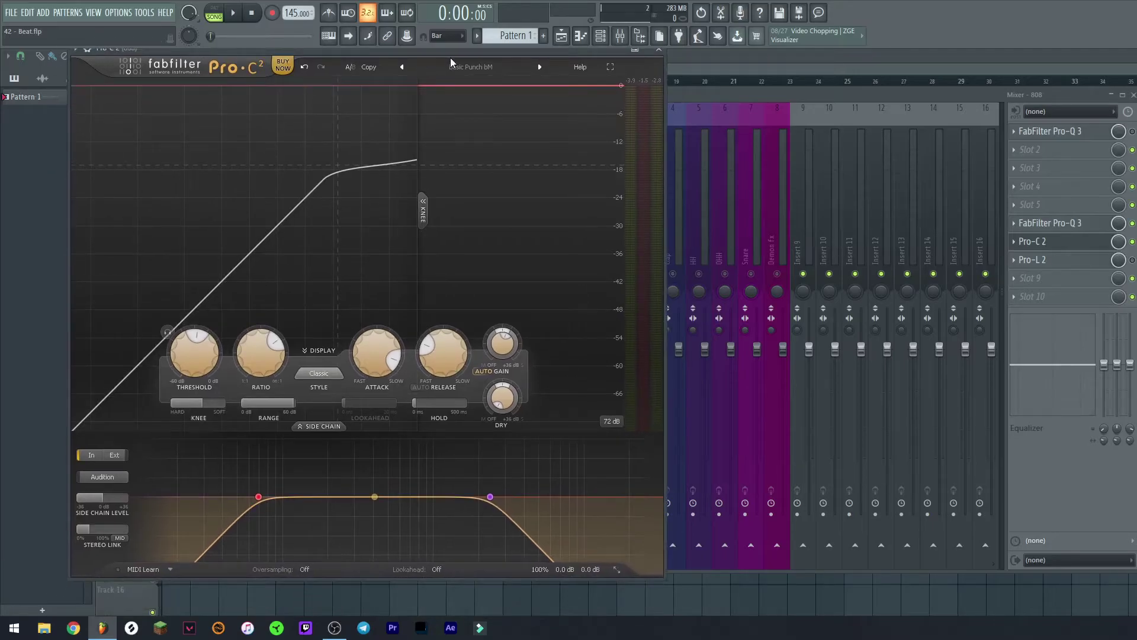
pyautogui.click(468, 67)
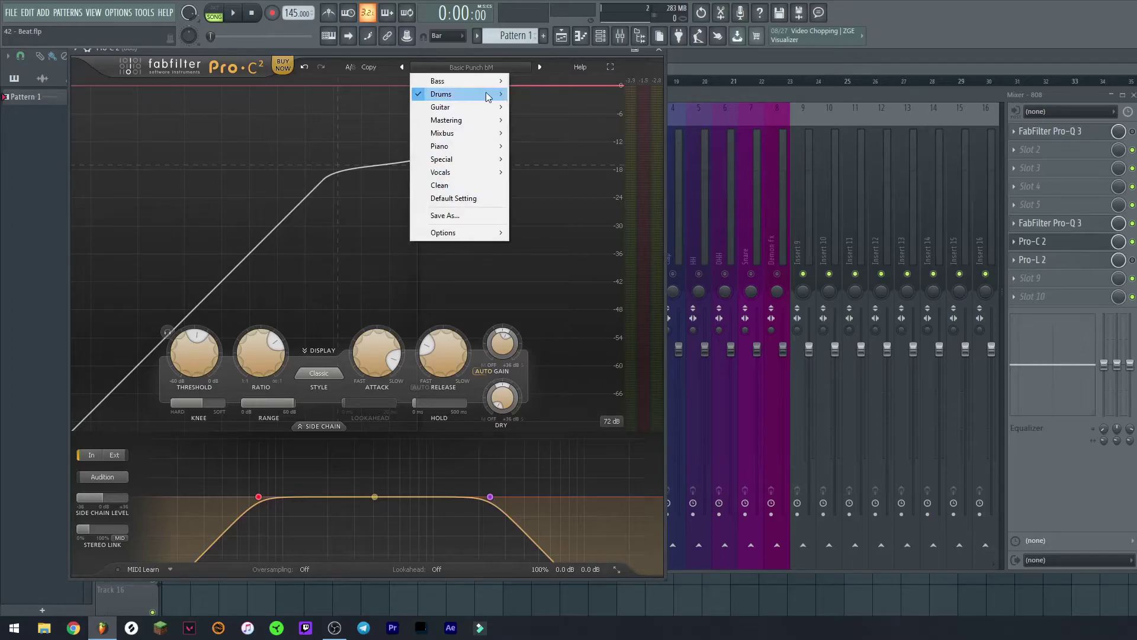
pyautogui.moveTo(456, 94)
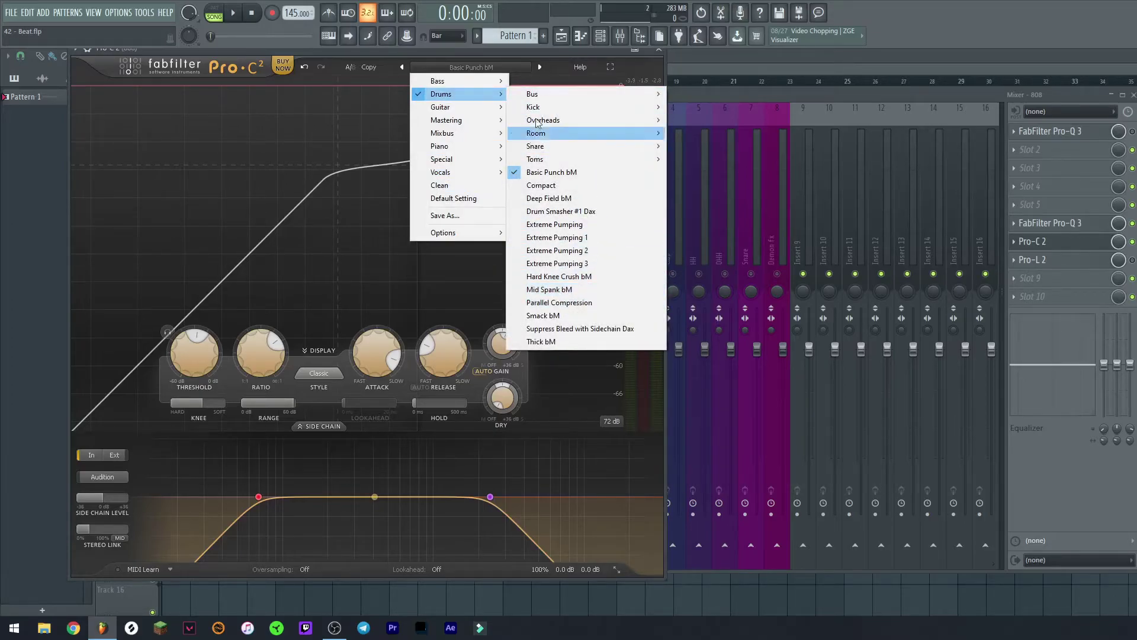
pyautogui.click(572, 52)
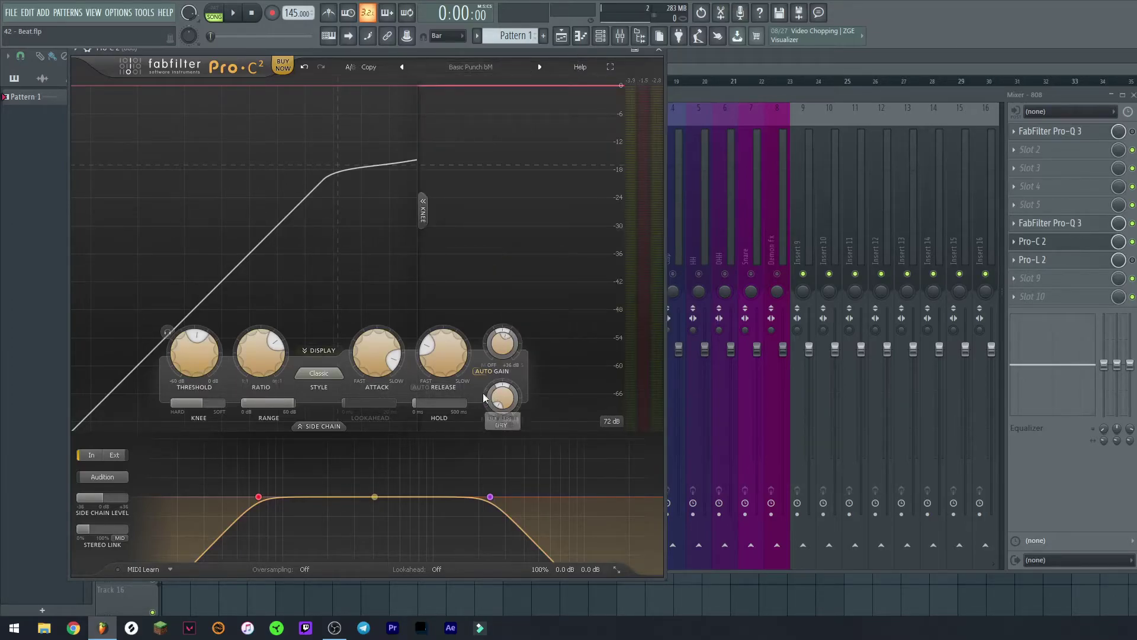
pyautogui.moveTo(264, 374)
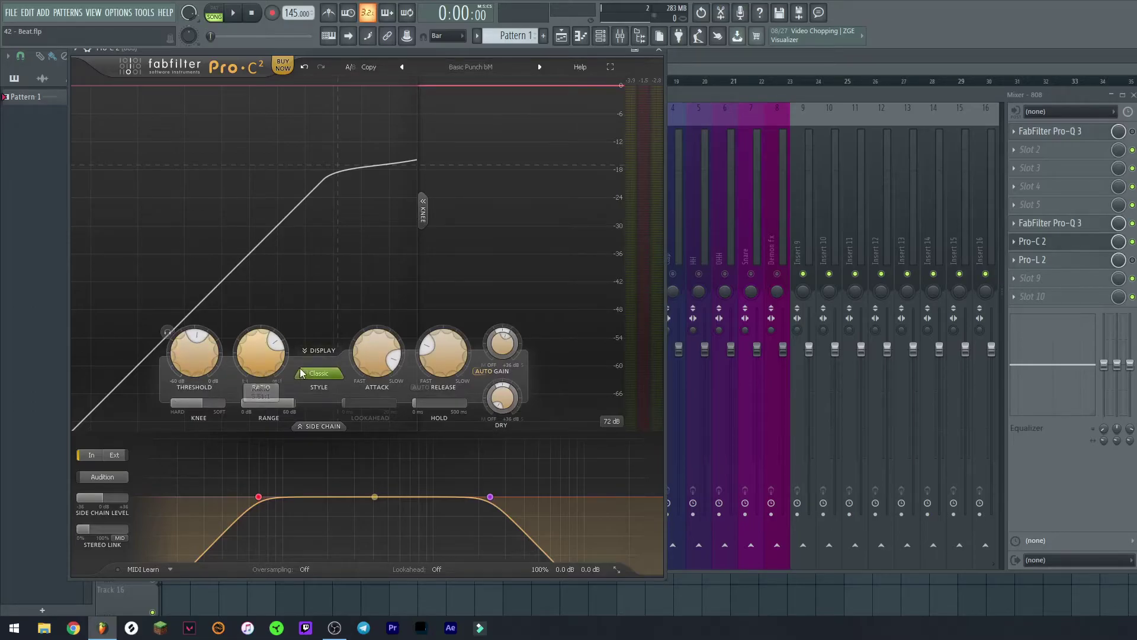
pyautogui.moveTo(399, 363)
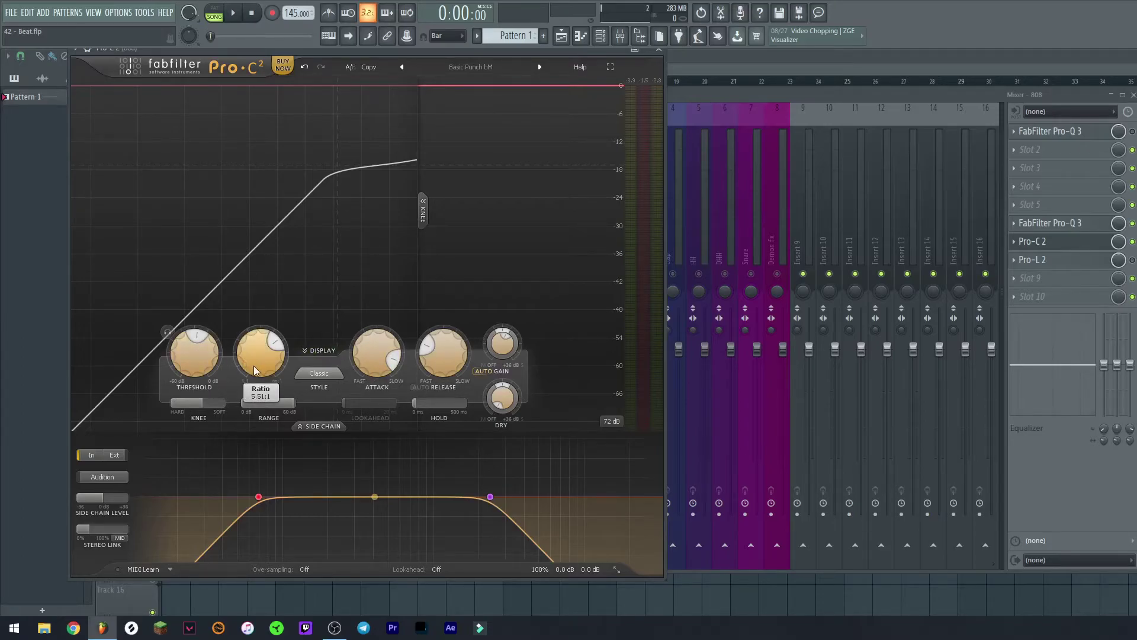
# Check the release setting of the 808's Pro-C 2, listen to the beat through it, and close the compressor
pyautogui.moveTo(460, 361)
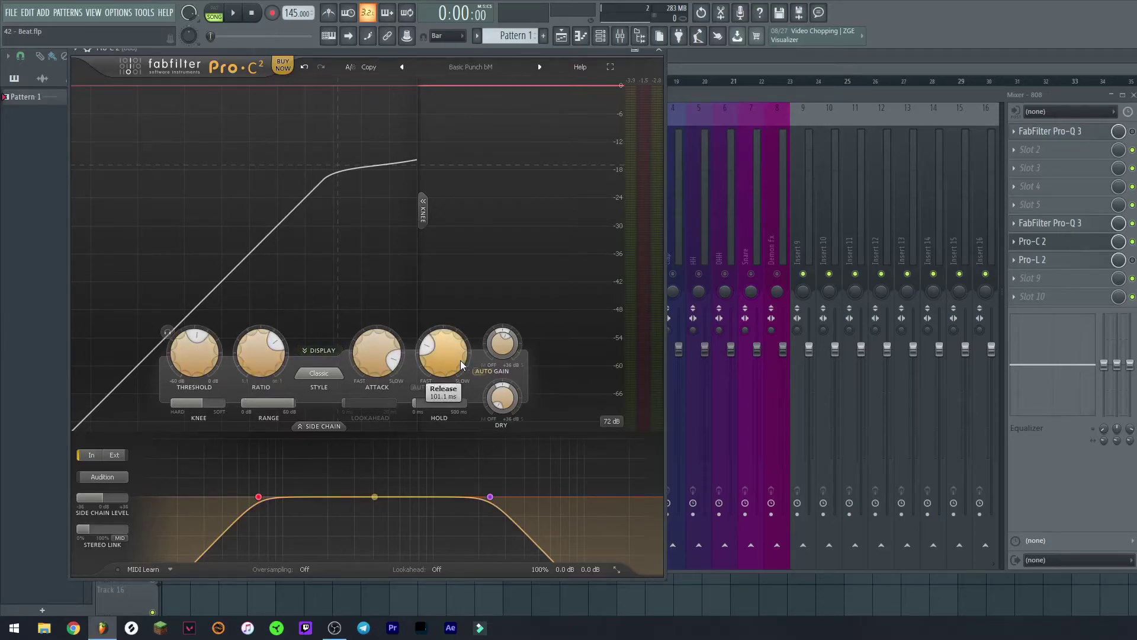
pyautogui.press('space')
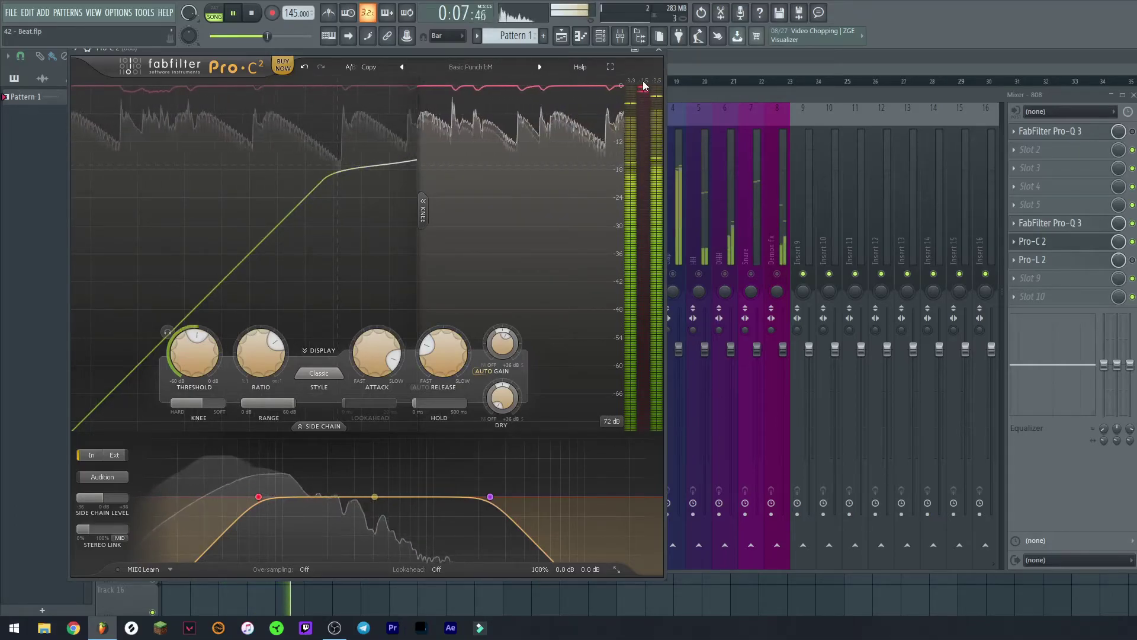
pyautogui.click(659, 49)
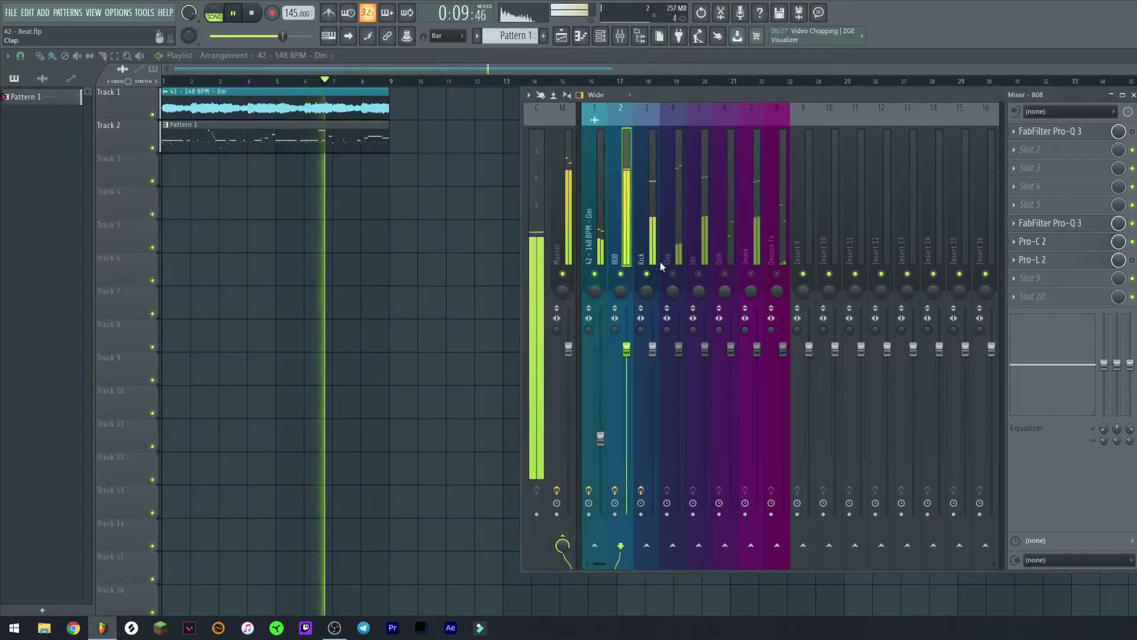
pyautogui.press('space')
# Open the kick channel's Pro-C 2, browse its Kick presets without changing Punchy Rock Kick 02 bM, and check its ratio, attack, release and hold
pyautogui.click(646, 242)
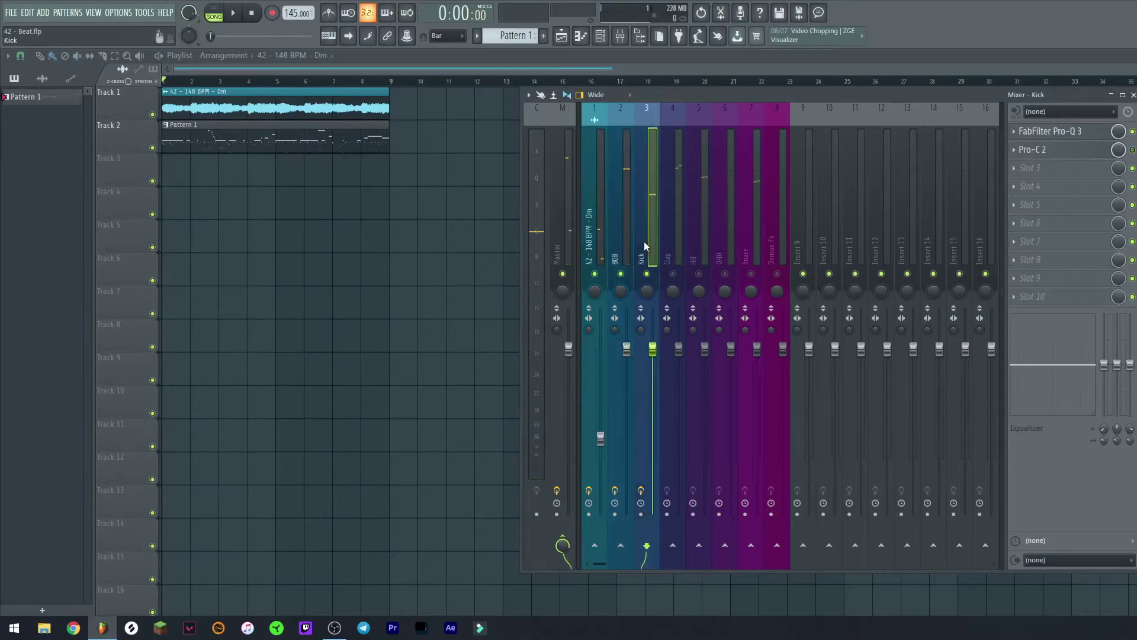
pyautogui.click(1074, 155)
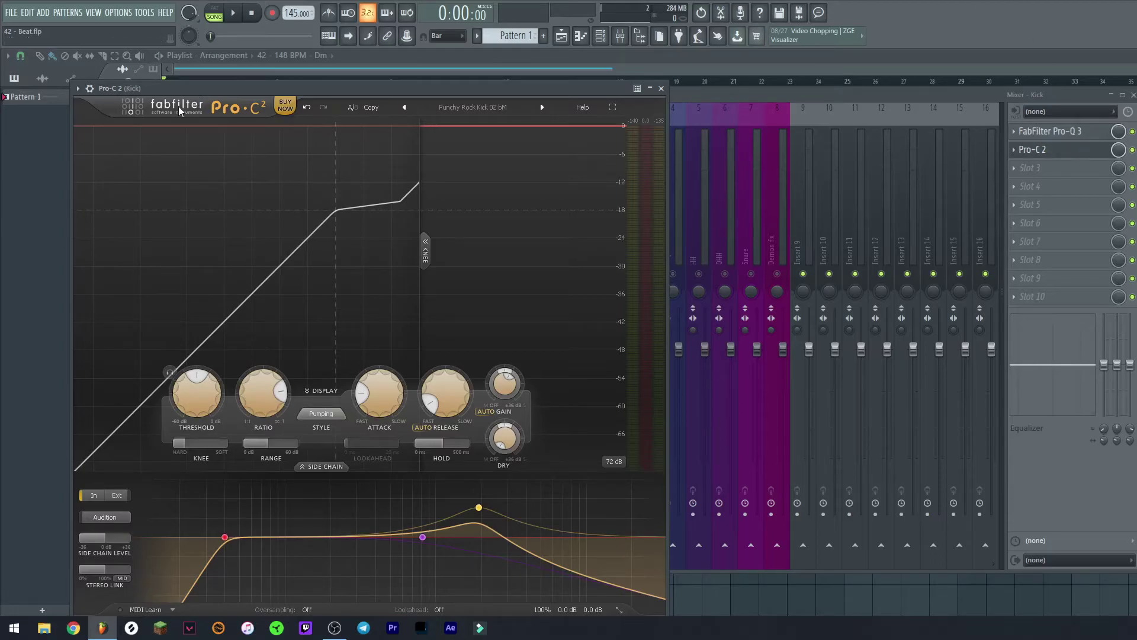
pyautogui.click(477, 108)
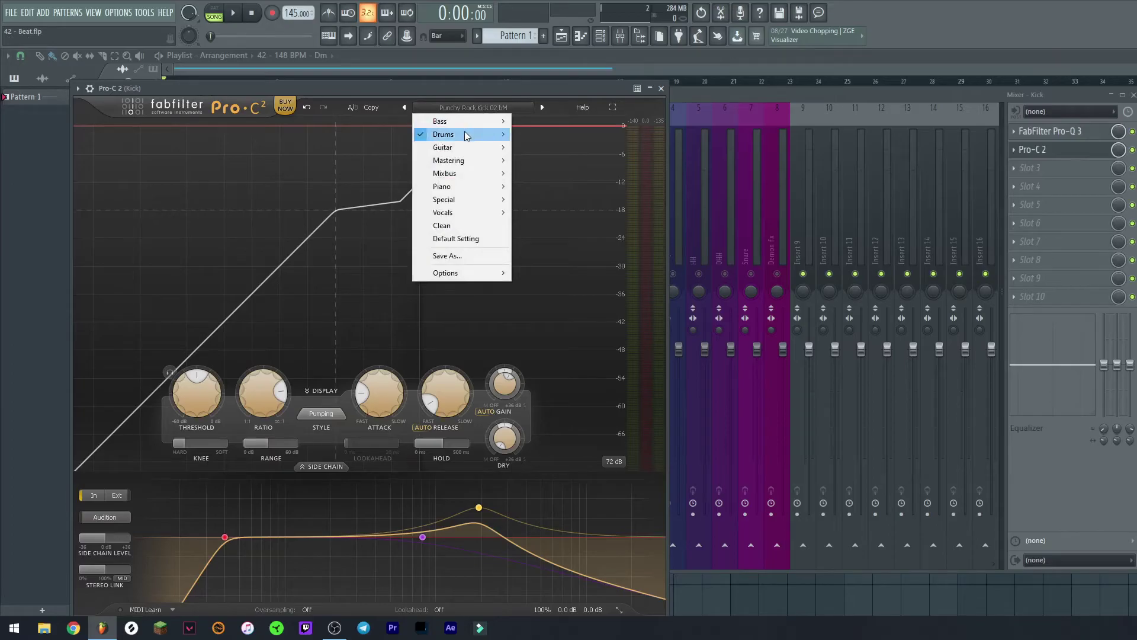
pyautogui.moveTo(466, 135)
pyautogui.moveTo(562, 149)
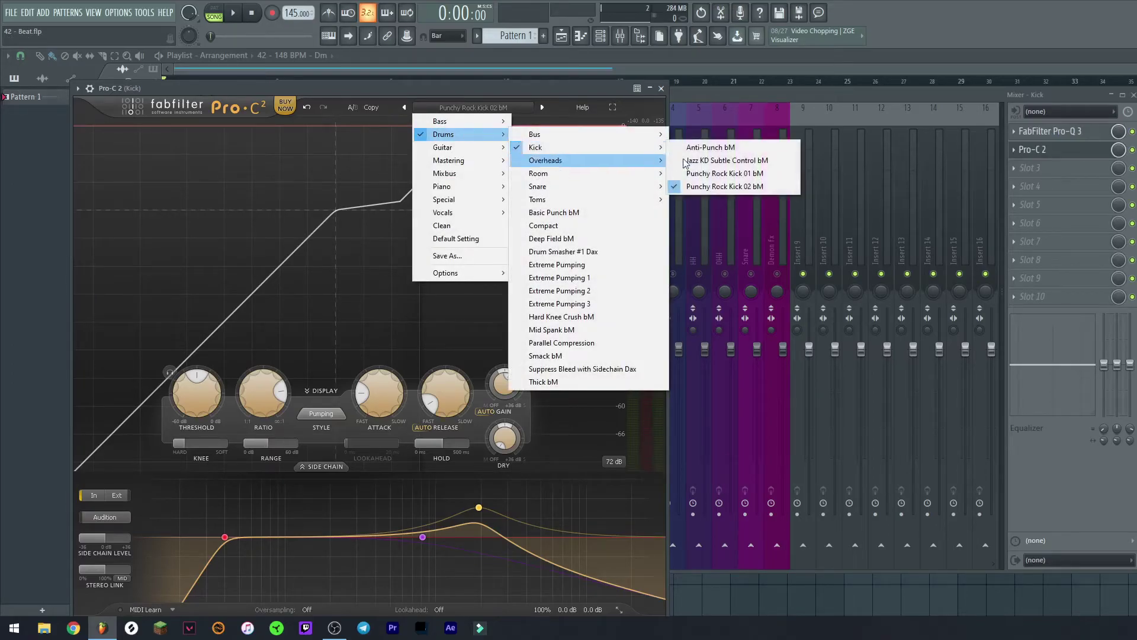
pyautogui.click(477, 94)
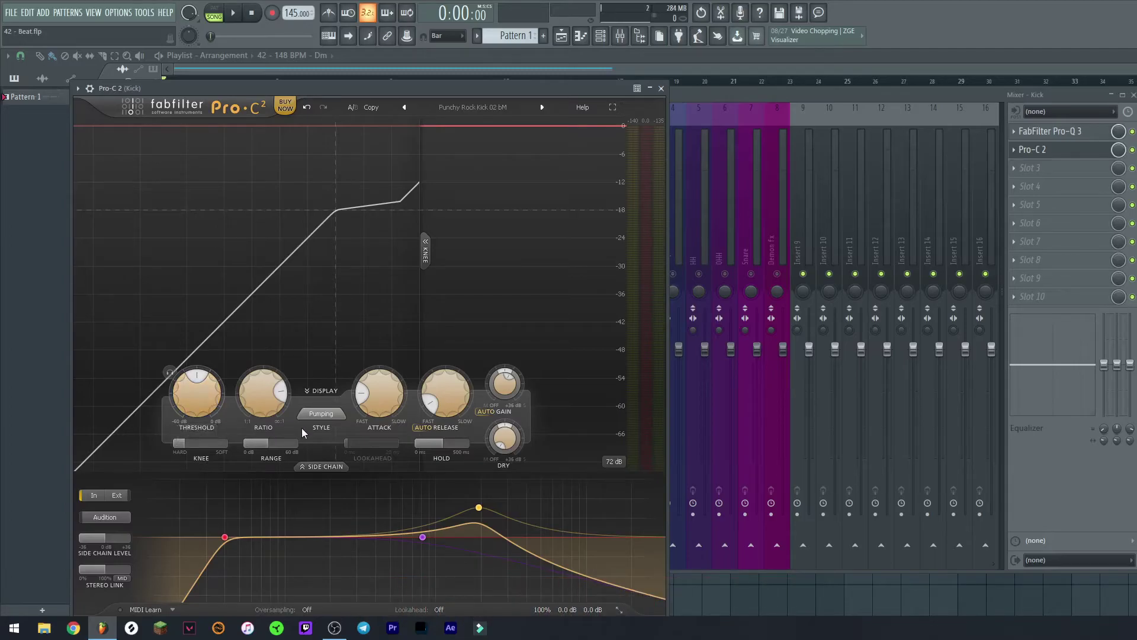
pyautogui.moveTo(264, 399)
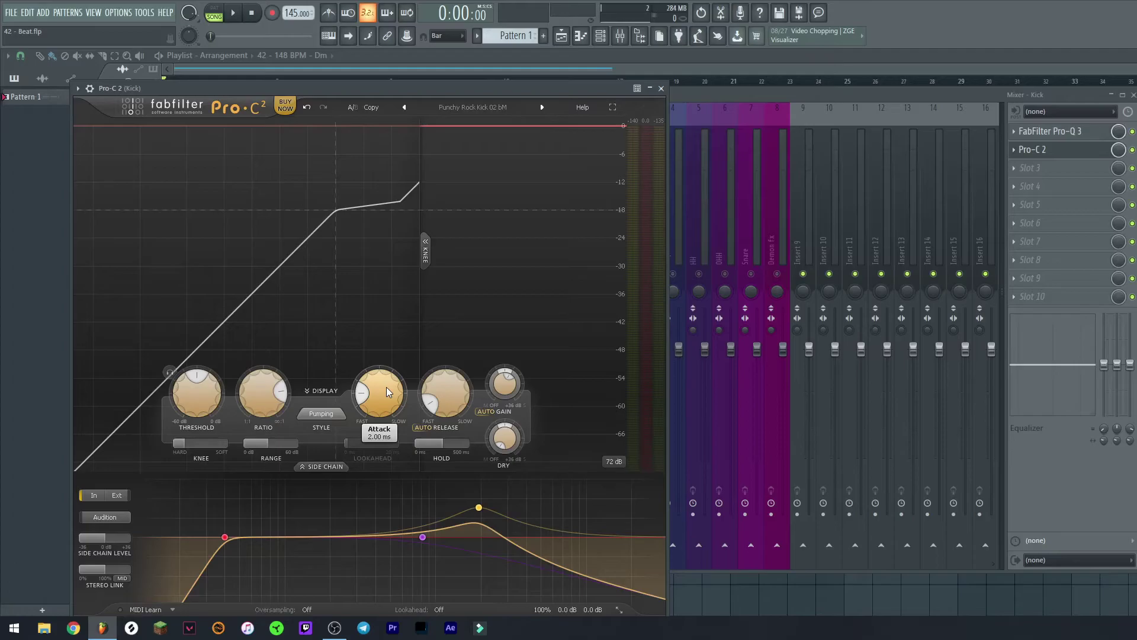
pyautogui.moveTo(450, 379)
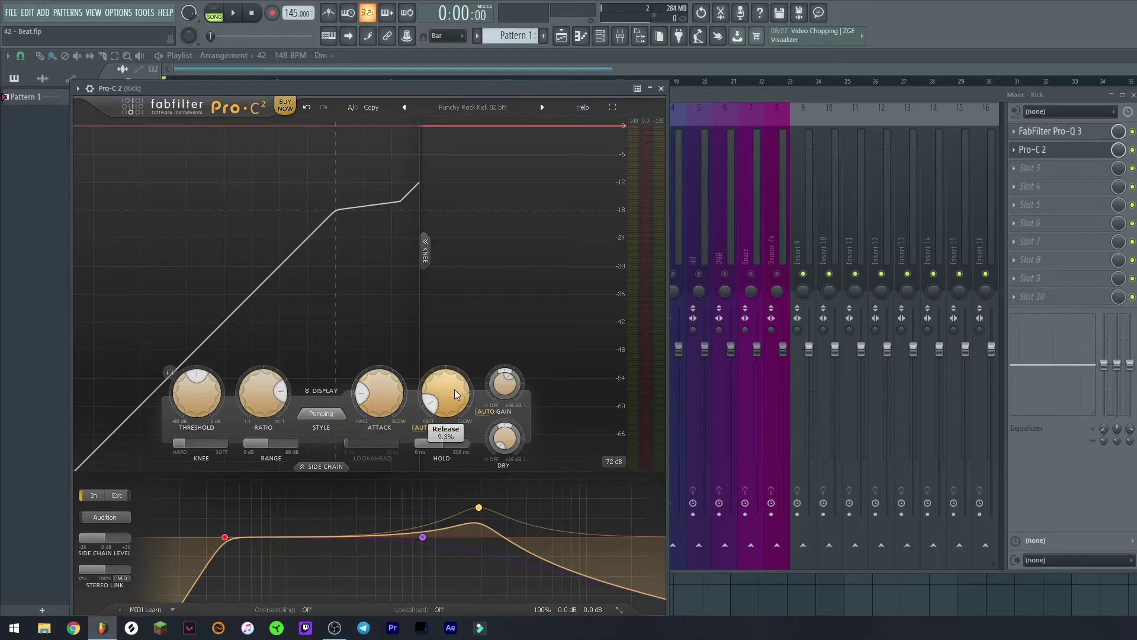
pyautogui.moveTo(438, 444)
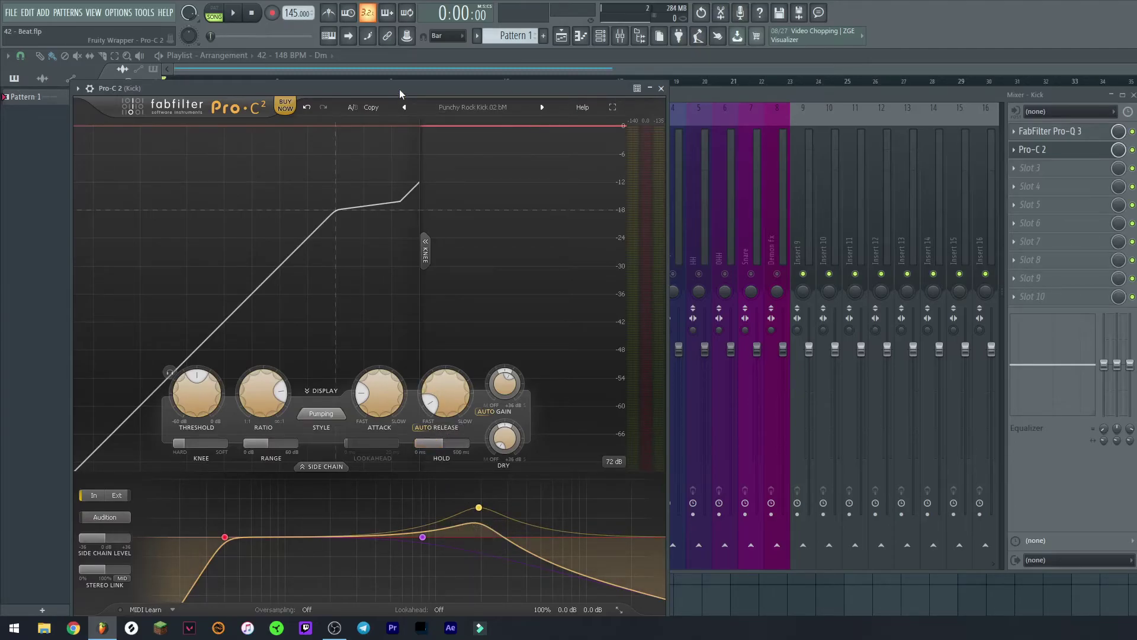
# Play the beat to observe the kick compressor's gain reduction, and close the compressor
pyautogui.press('space')
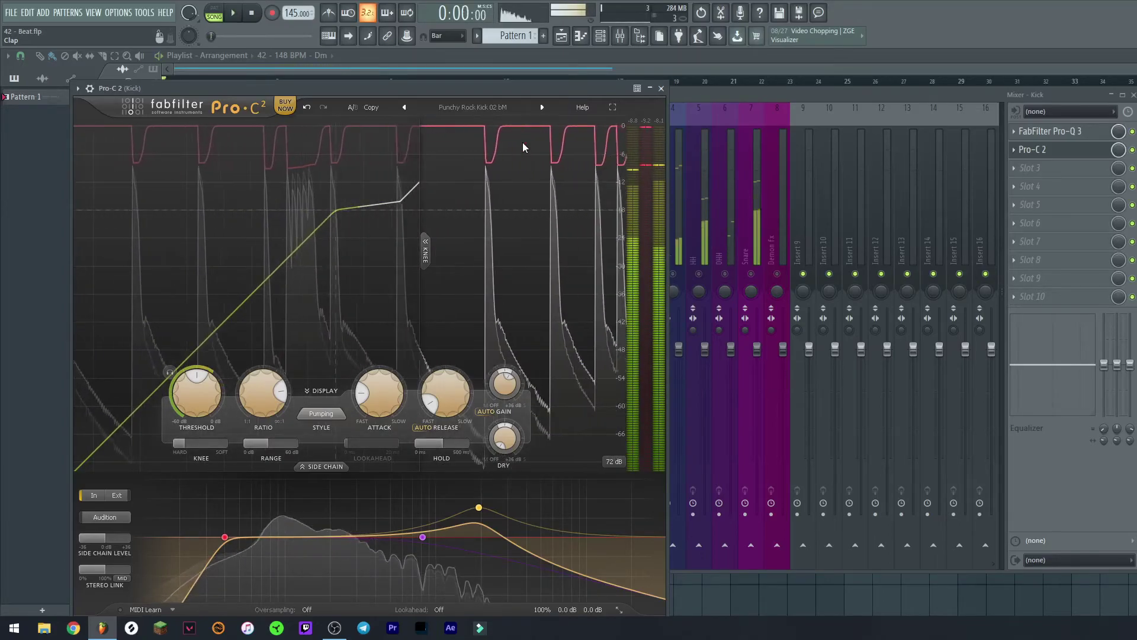
pyautogui.press('space')
pyautogui.click(661, 89)
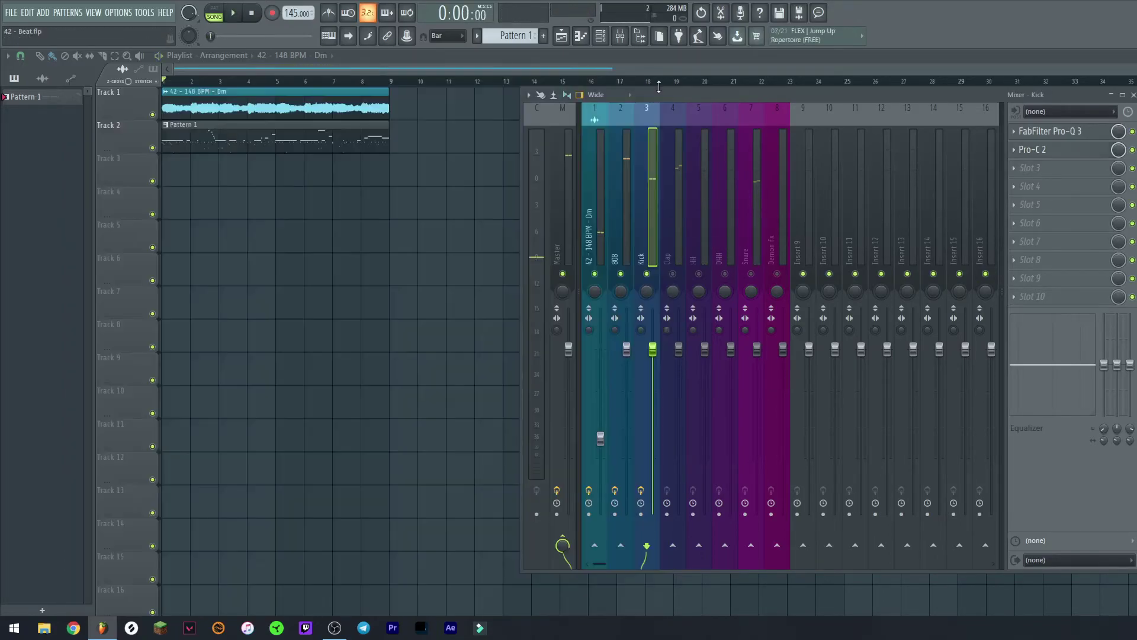
# Play the beat with the 808 channel selected in the mixer, and enable its Pro-L 2 limiter
pyautogui.moveTo(695, 94); pyautogui.dragTo(570, 109)
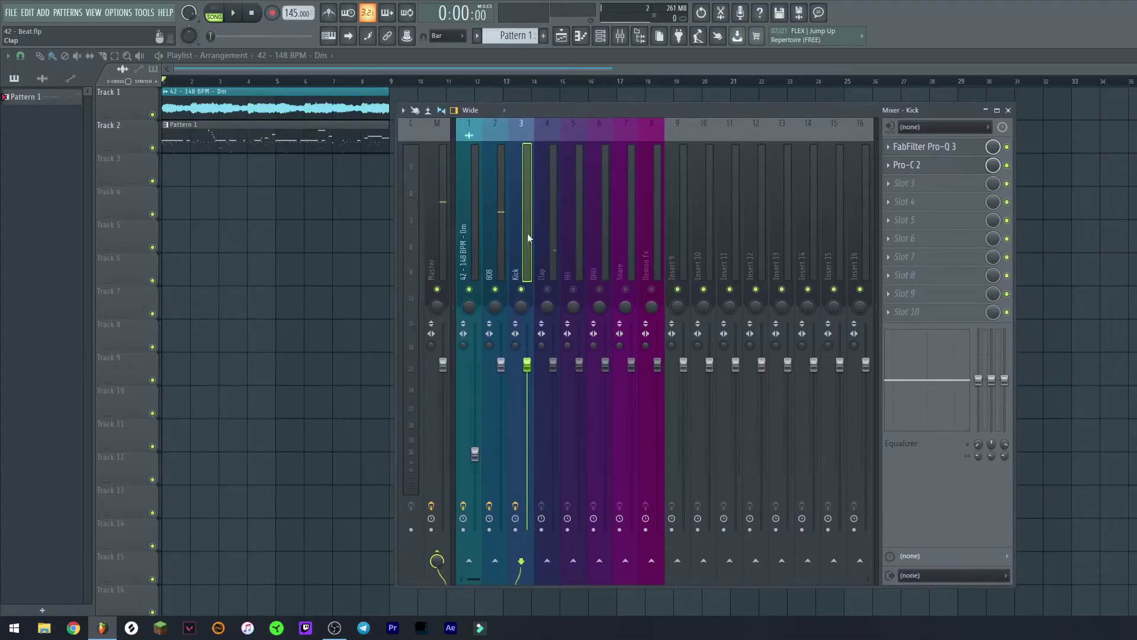
pyautogui.click(492, 236)
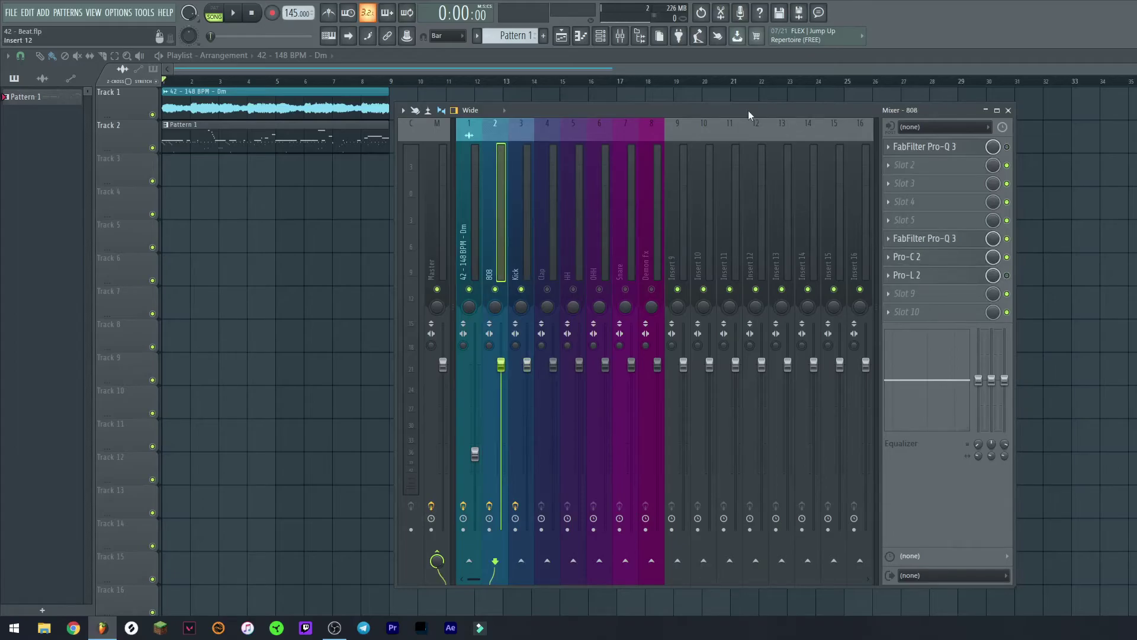
pyautogui.press('space')
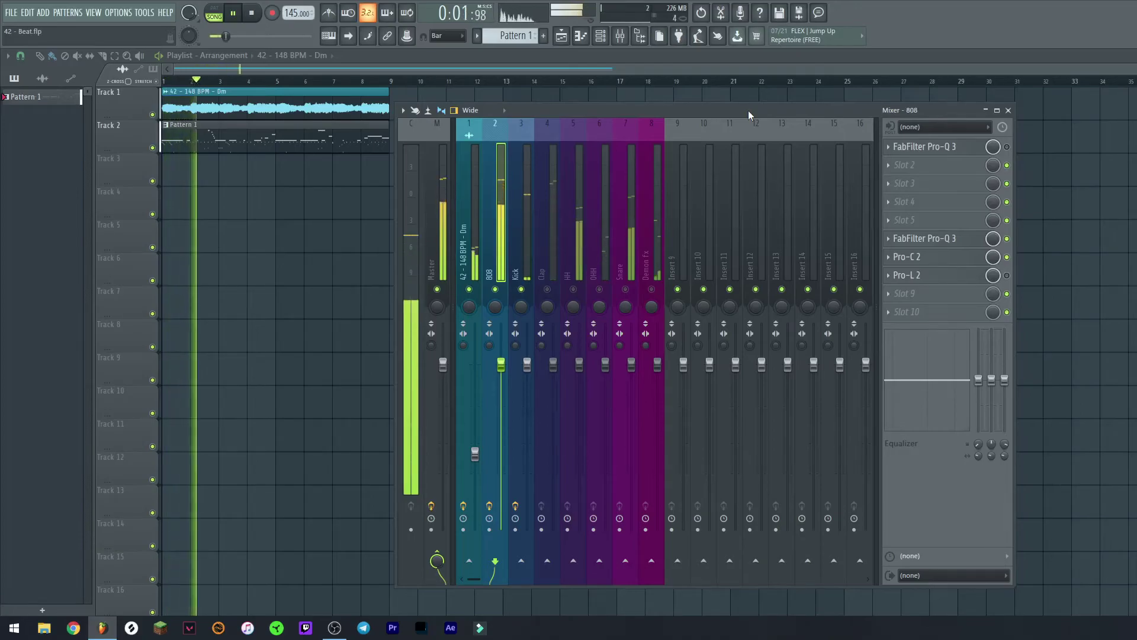
pyautogui.press('space')
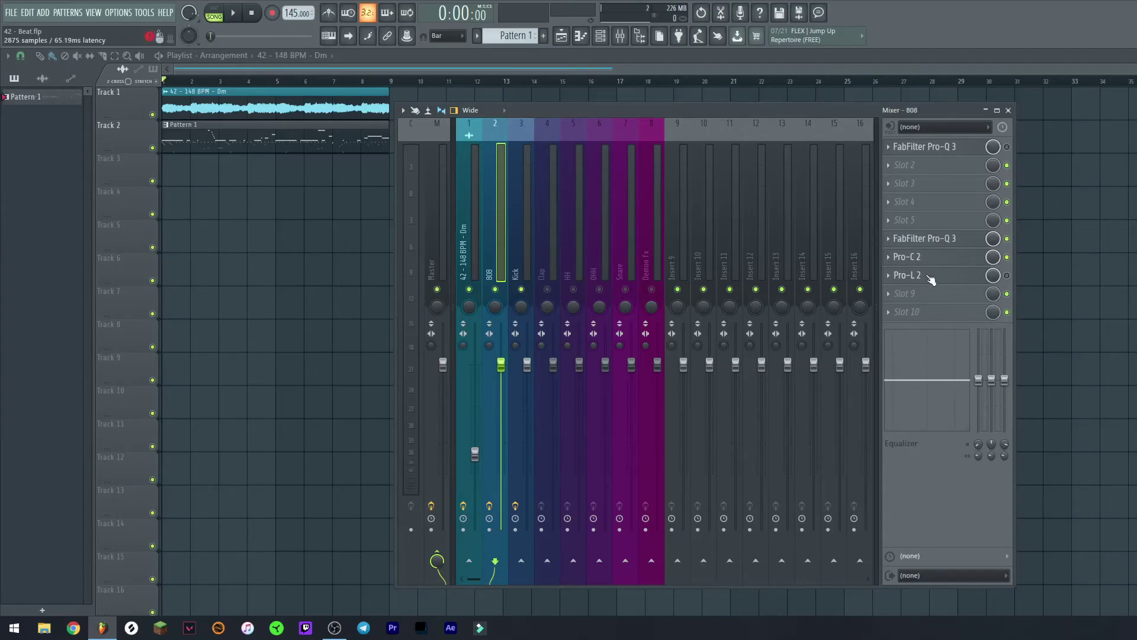
pyautogui.click(1006, 275)
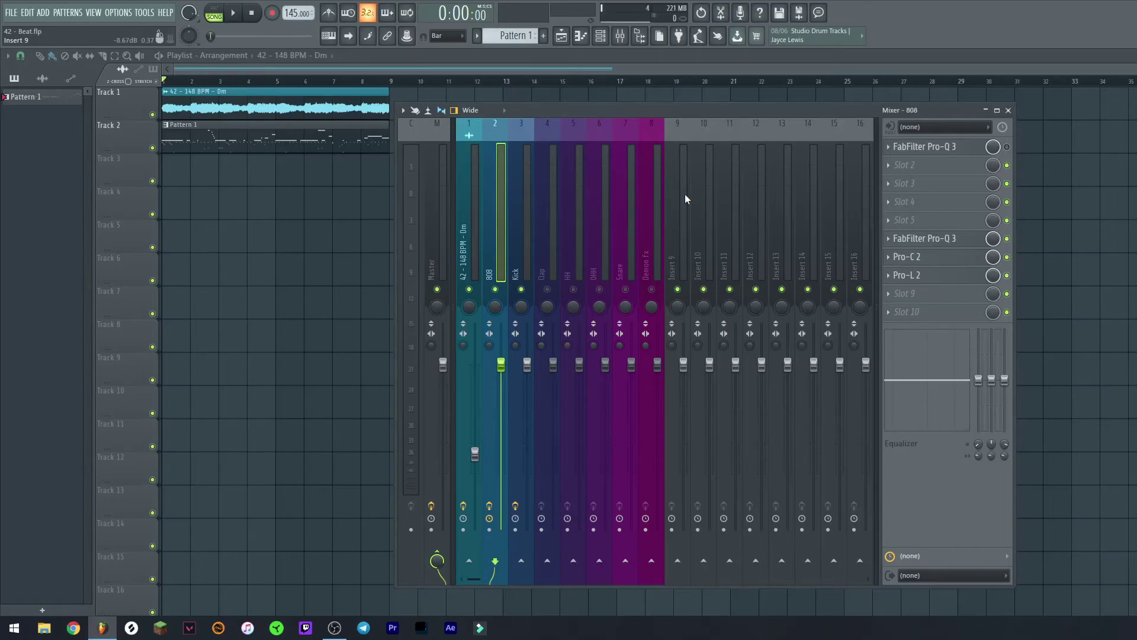
# Review the melody, 808 and kick effect chains, and unmute the Clap, HH, OHH, Snare and Demon fx channels
pyautogui.click(470, 293)
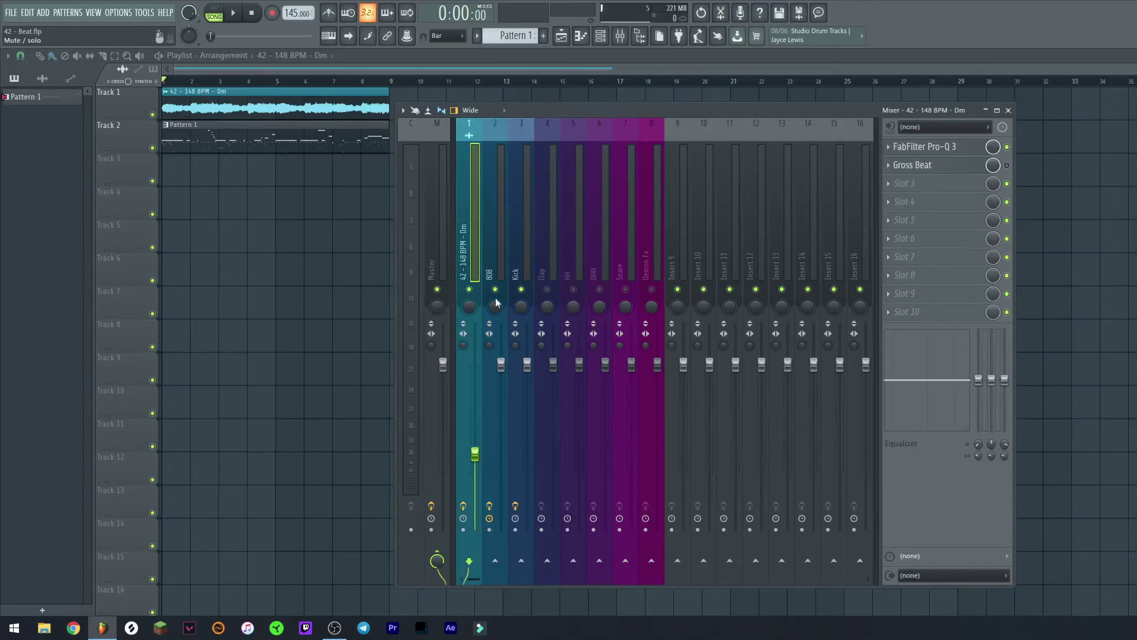
pyautogui.click(495, 273)
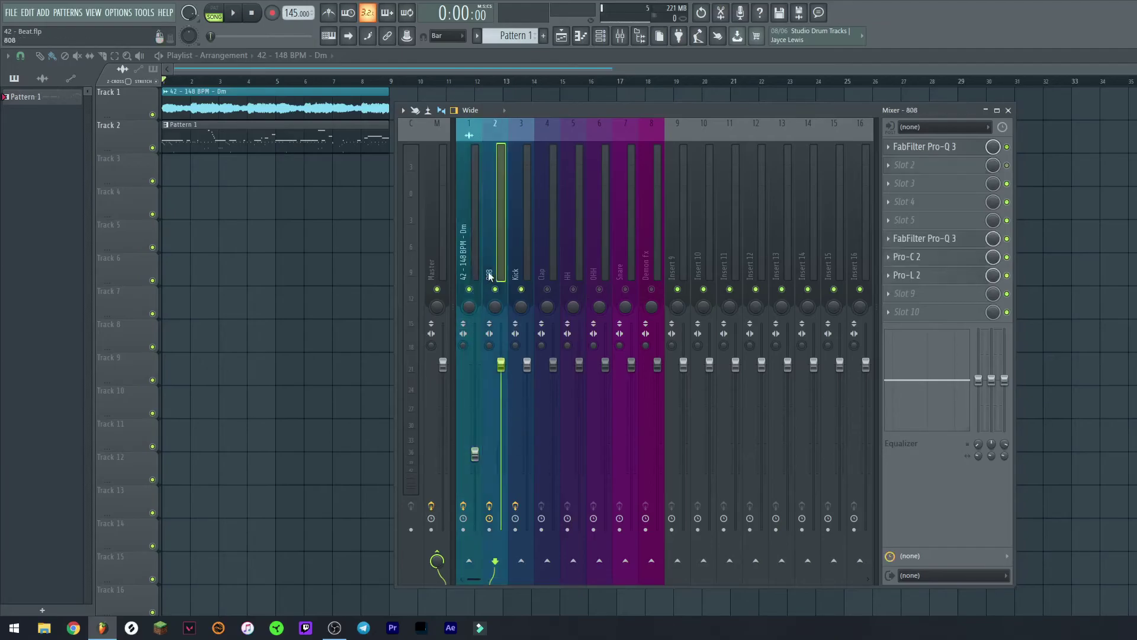
pyautogui.click(521, 263)
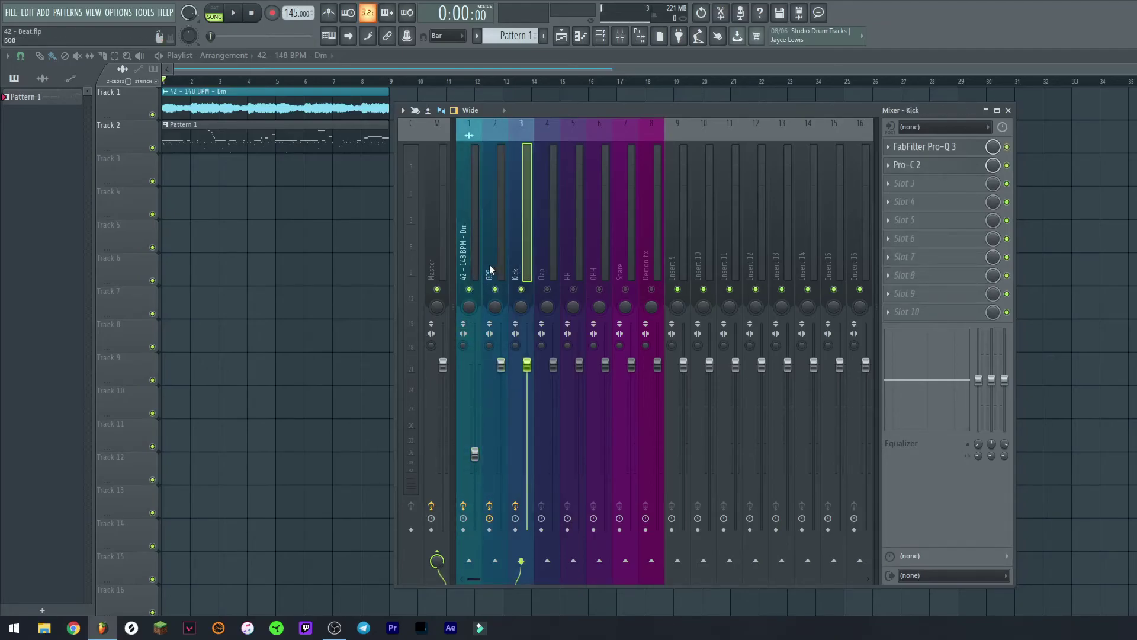
pyautogui.click(508, 271)
pyautogui.click(1007, 274)
pyautogui.click(1007, 256)
pyautogui.rightClick(1007, 238)
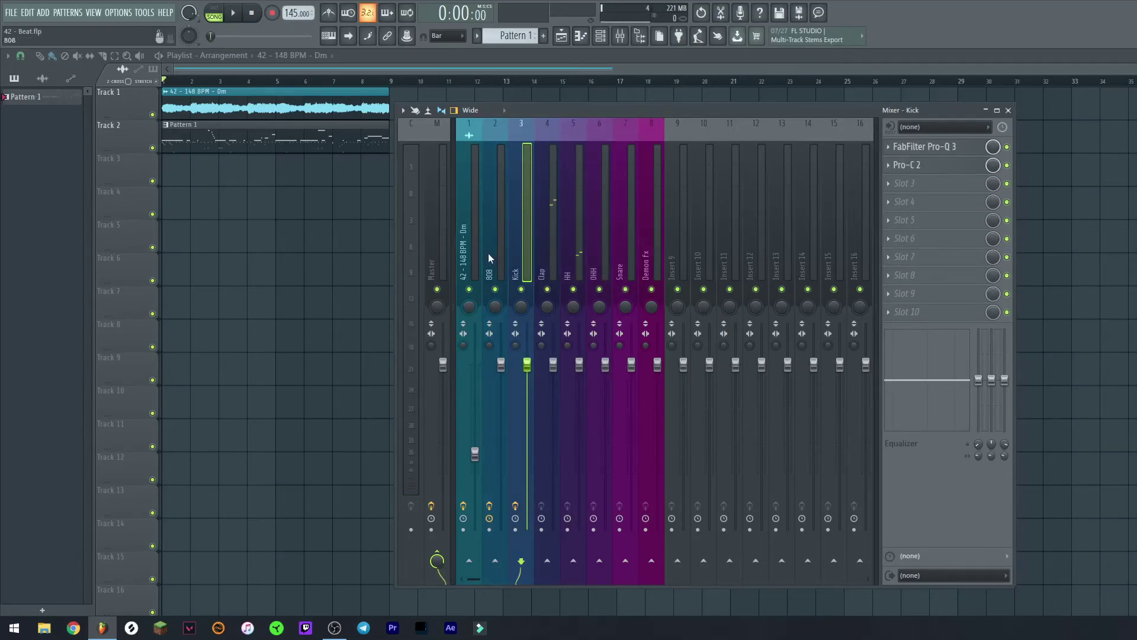
# Compare the full beat with the 808's Pro-Q 3, Pro-C 2 and Pro-L 2 and the kick's effects bypassed against all of them enabled
pyautogui.click(1007, 275)
pyautogui.click(1007, 257)
pyautogui.click(1007, 238)
pyautogui.click(527, 269)
pyautogui.click(1007, 164)
pyautogui.click(1007, 146)
pyautogui.click(234, 13)
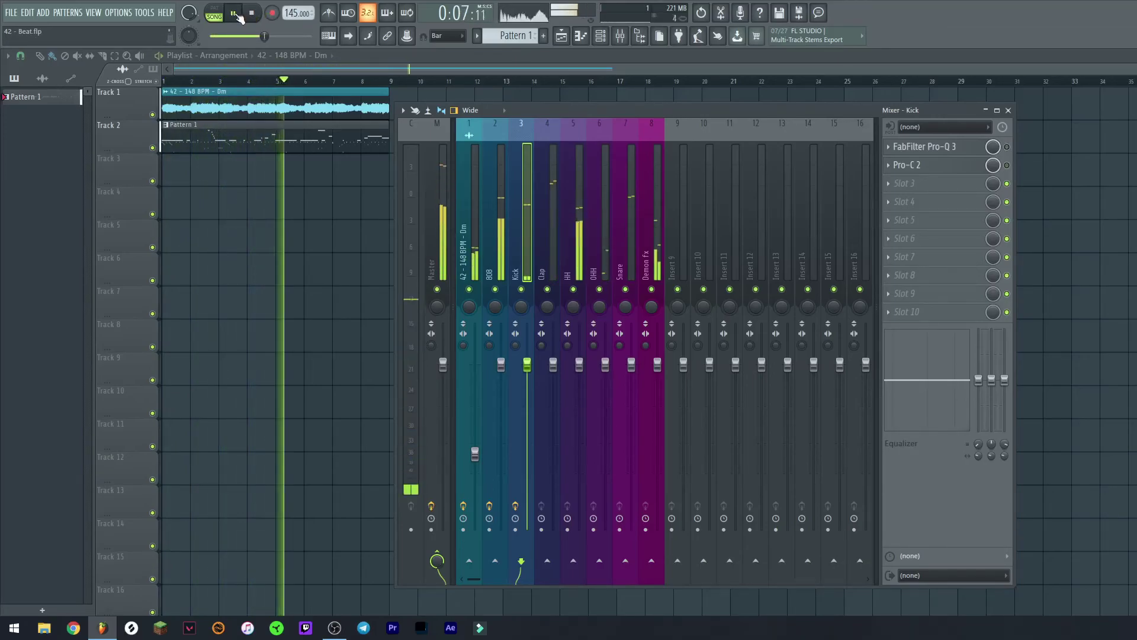
pyautogui.click(239, 16)
pyautogui.click(251, 12)
pyautogui.click(496, 249)
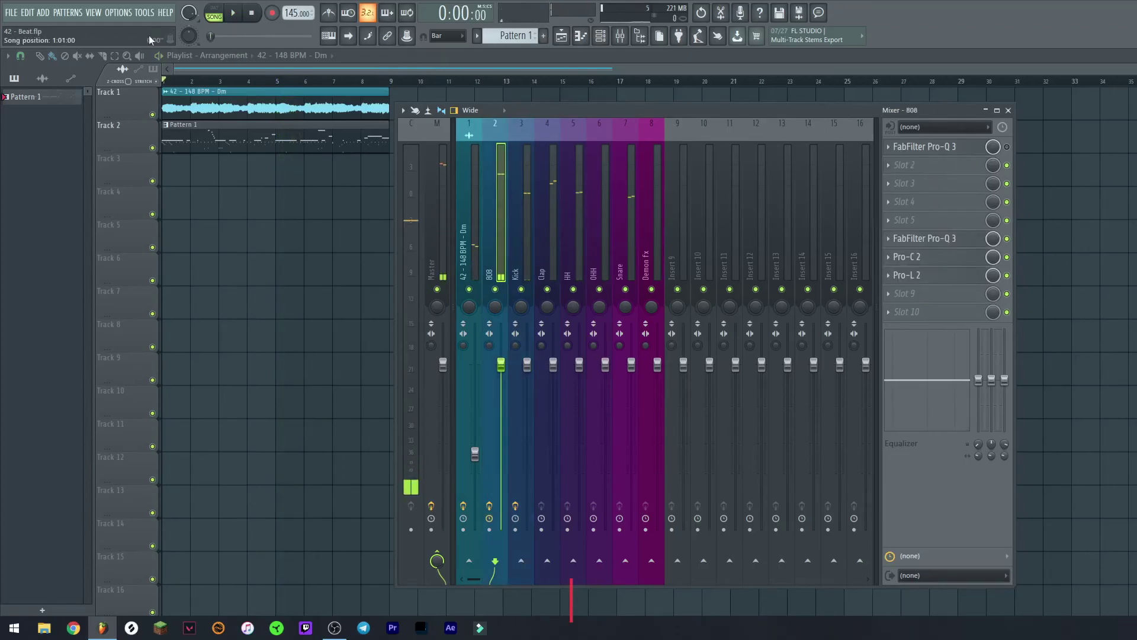
pyautogui.press('space')
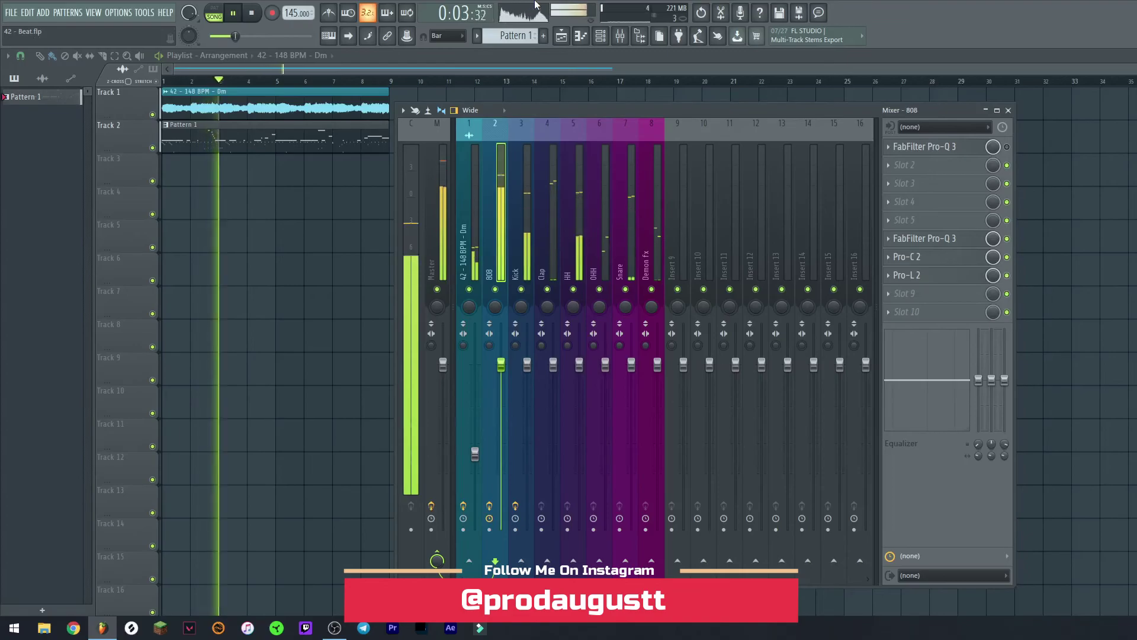
pyautogui.click(255, 19)
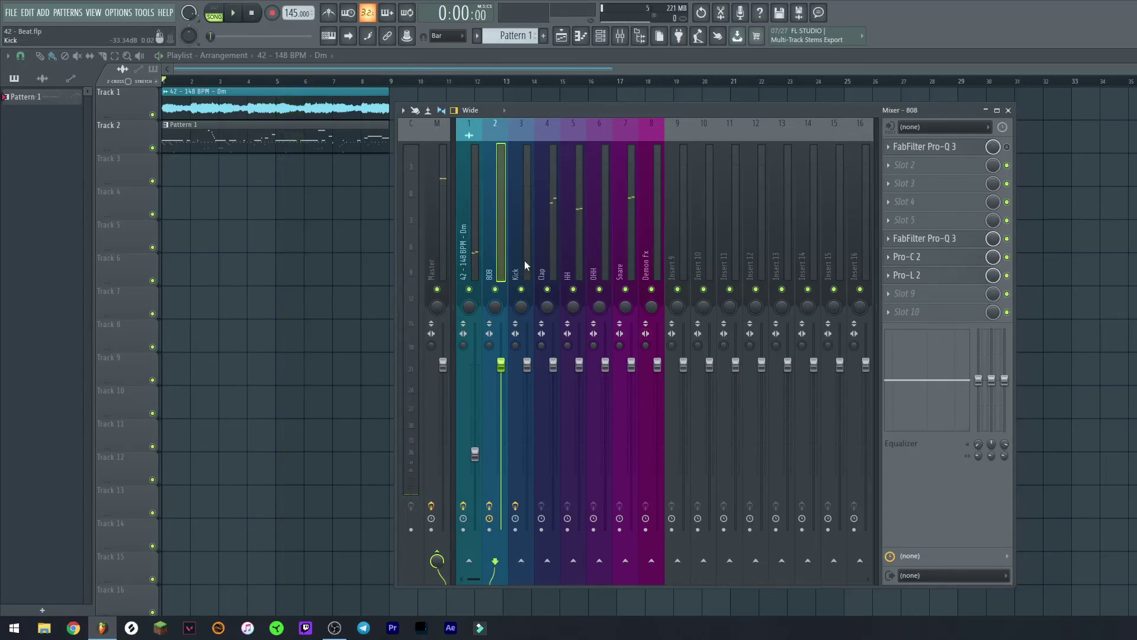
# Step through the mixer channels to examine their effect chains, comparing the 808's with the kick's
pyautogui.press('Right')
pyautogui.press('Right')
pyautogui.press('Right')
pyautogui.press('Right')
pyautogui.press('Right')
pyautogui.press('Right')
pyautogui.press('Left')
pyautogui.press('Left')
pyautogui.press('Left')
pyautogui.press('Left')
pyautogui.press('Left')
pyautogui.press('Left')
pyautogui.press('Left')
pyautogui.press('Right')
pyautogui.press('Right')
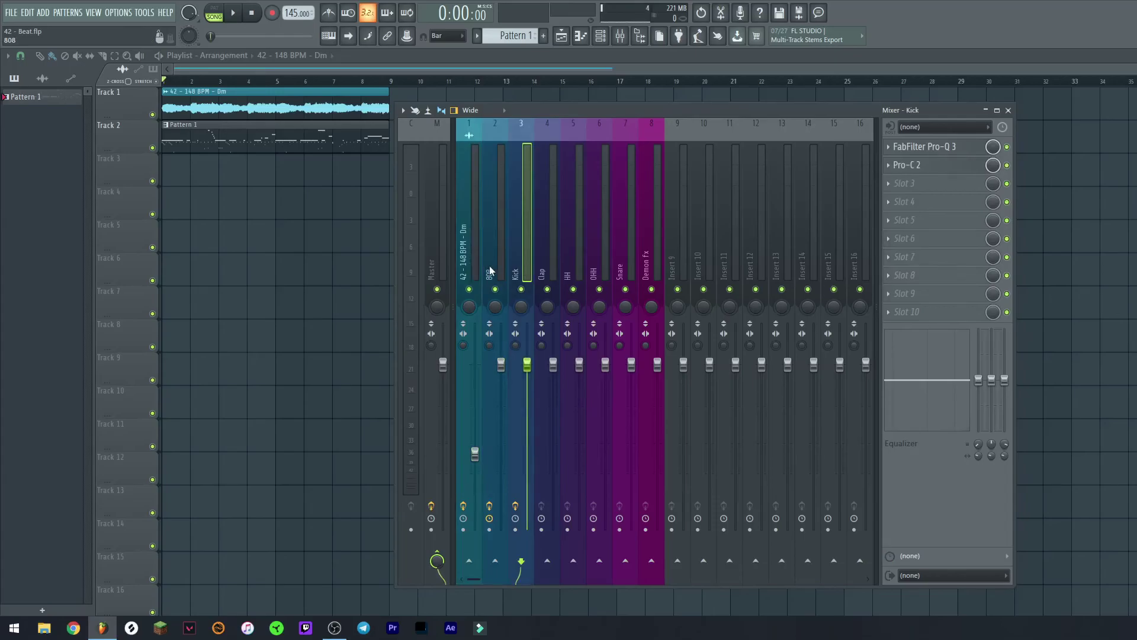
pyautogui.press('Left')
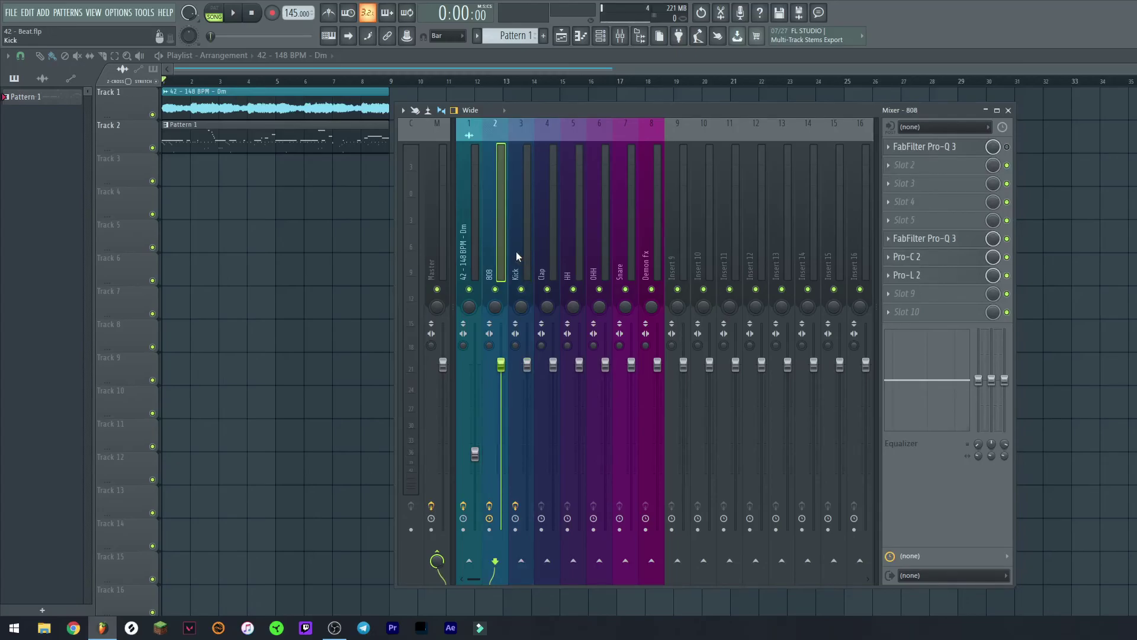
pyautogui.click(517, 251)
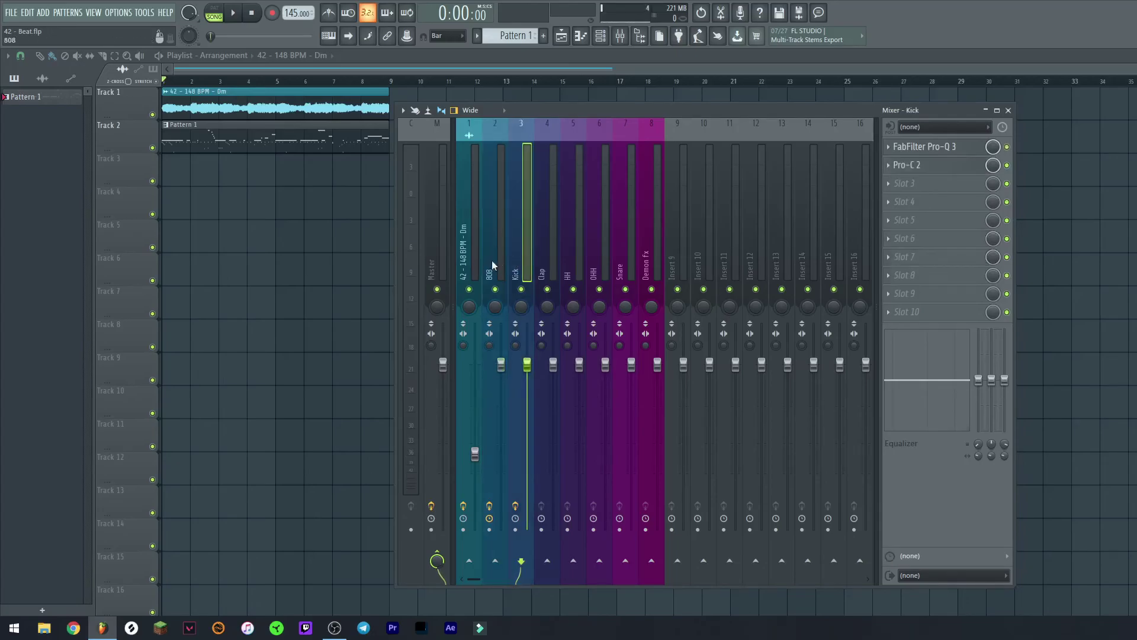